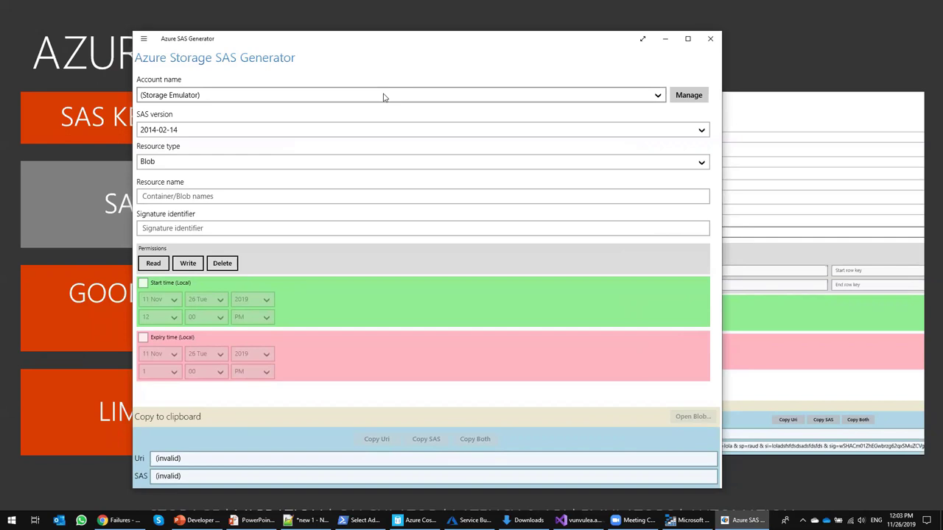
Step: View the credentials prompt for adding an Azure Storage account and dismiss it without entering anything
{"action": "left_click", "coordinate": [692, 101]}
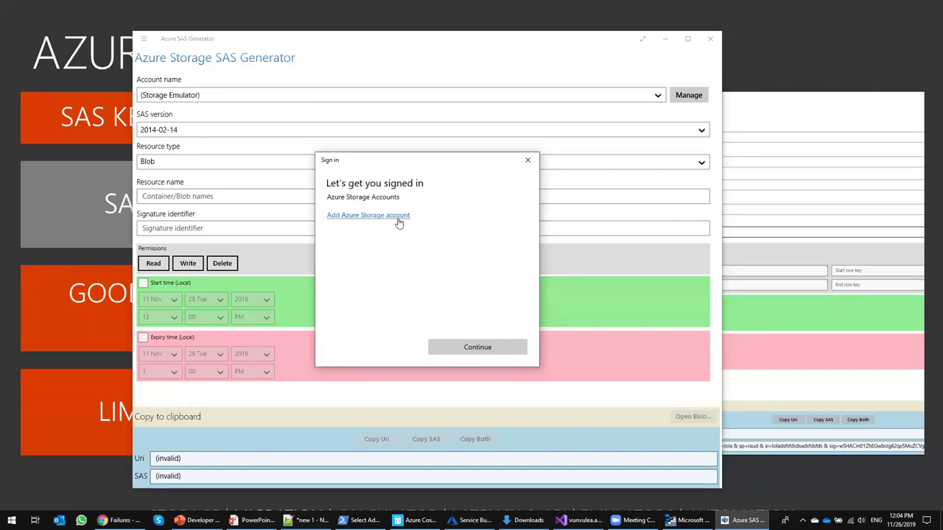
{"action": "left_click", "coordinate": [397, 218]}
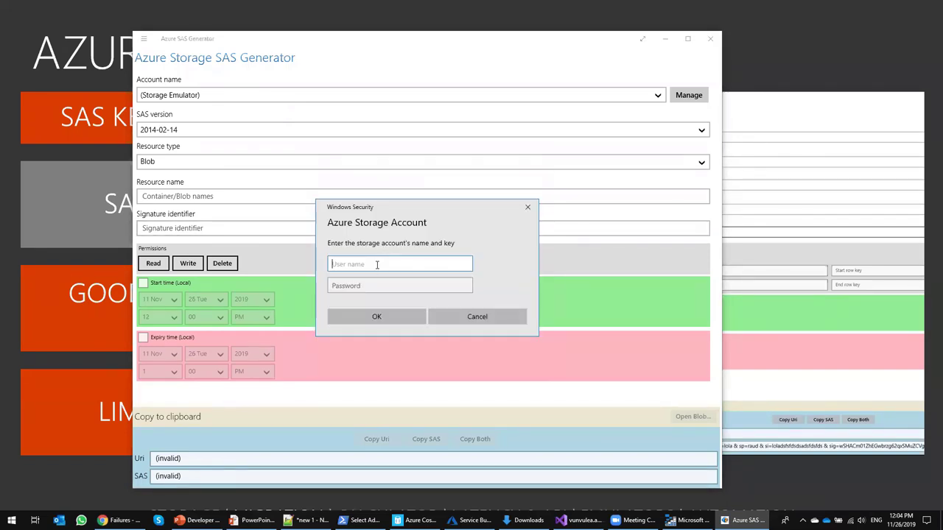
{"action": "left_click", "coordinate": [528, 209]}
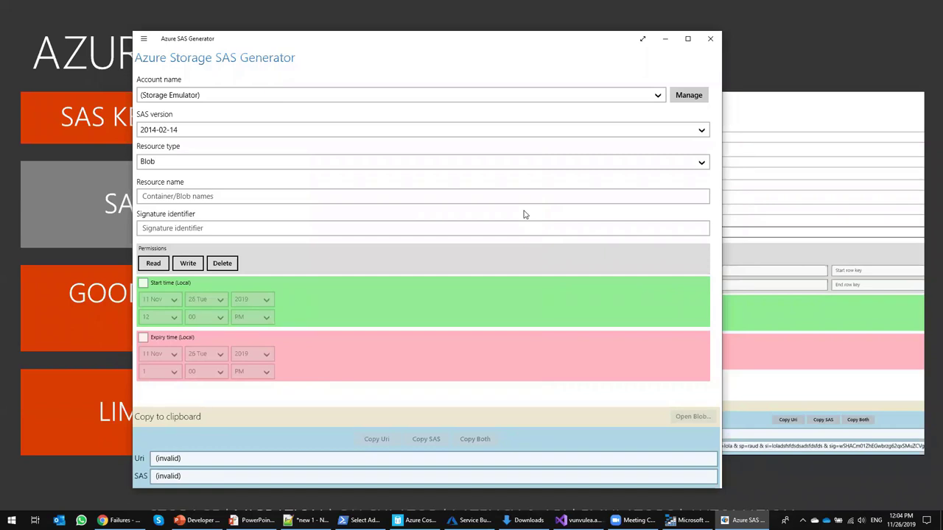
Step: Check the SAS version and resource type options, keeping 2014-02-14 and Blob, and enter hola/2019 as the resource name
{"action": "left_click", "coordinate": [698, 133]}
{"action": "left_click", "coordinate": [699, 131]}
{"action": "left_click", "coordinate": [686, 161]}
{"action": "left_click", "coordinate": [684, 163]}
{"action": "left_click", "coordinate": [169, 197]}
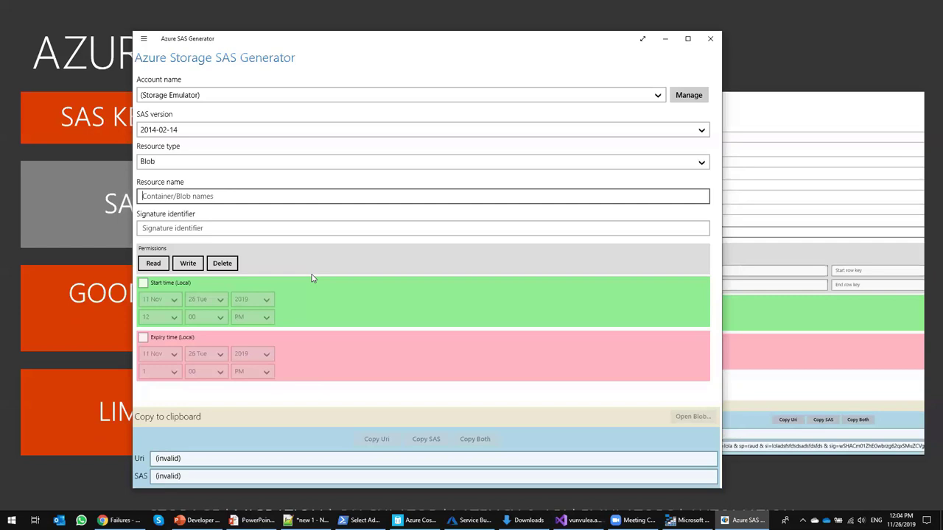
{"action": "type", "text": "hola/"}
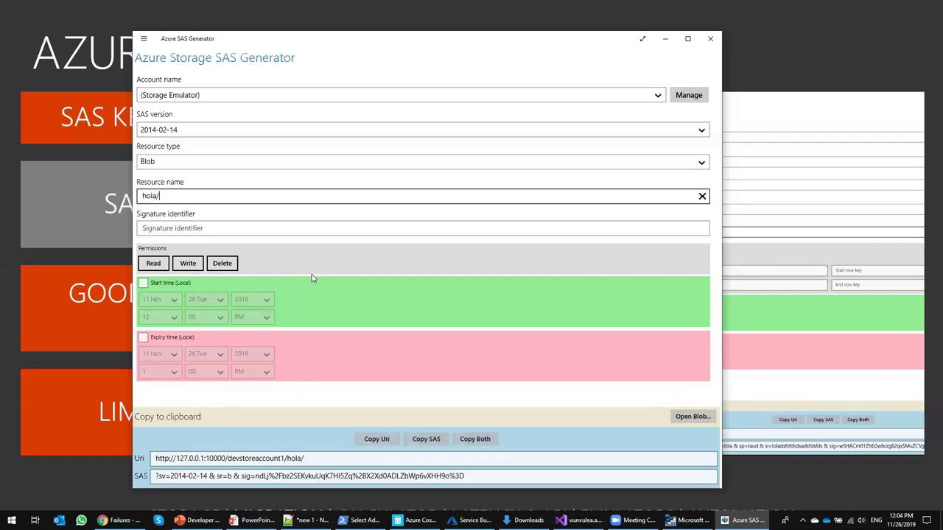
{"action": "type", "text": "201"}
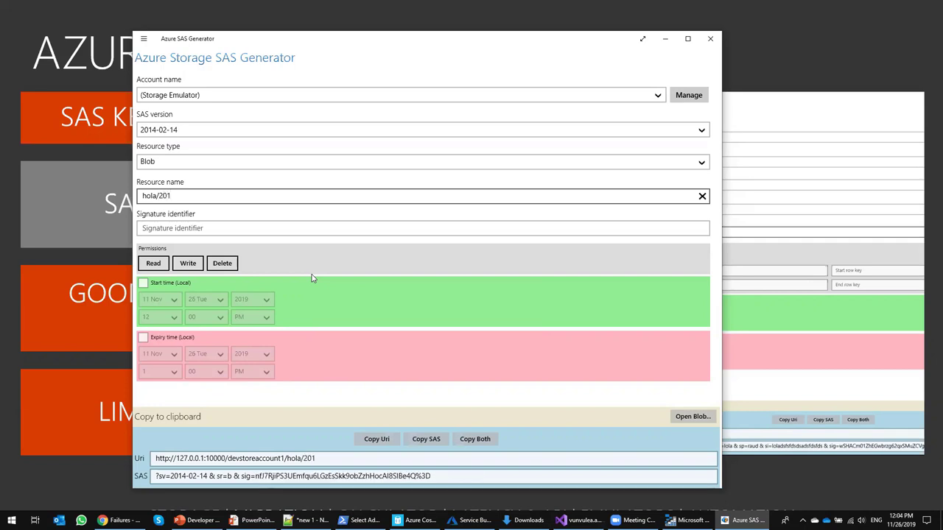
{"action": "type", "text": "9"}
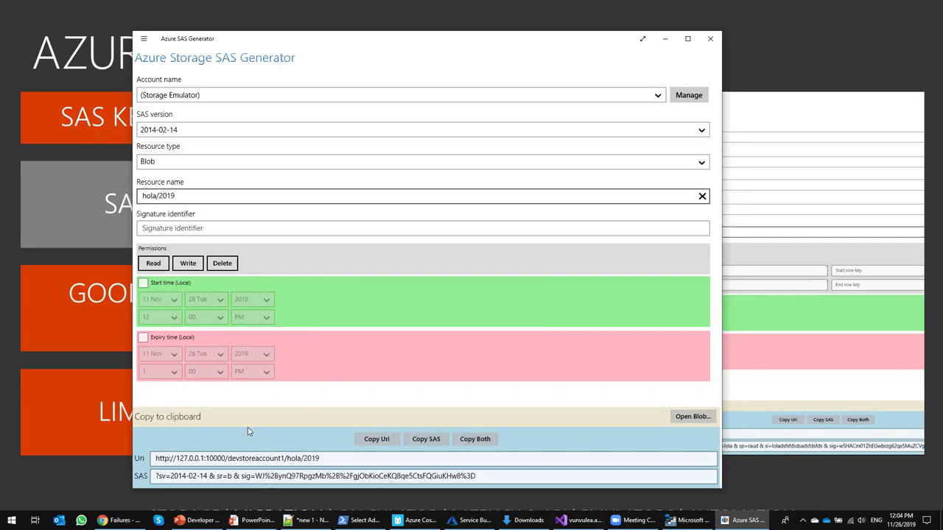
Step: Grant the Read permission to the blob SAS and highlight the sp=r parameter in the generated SAS string
{"action": "left_click", "coordinate": [153, 476]}
{"action": "left_click", "coordinate": [265, 489]}
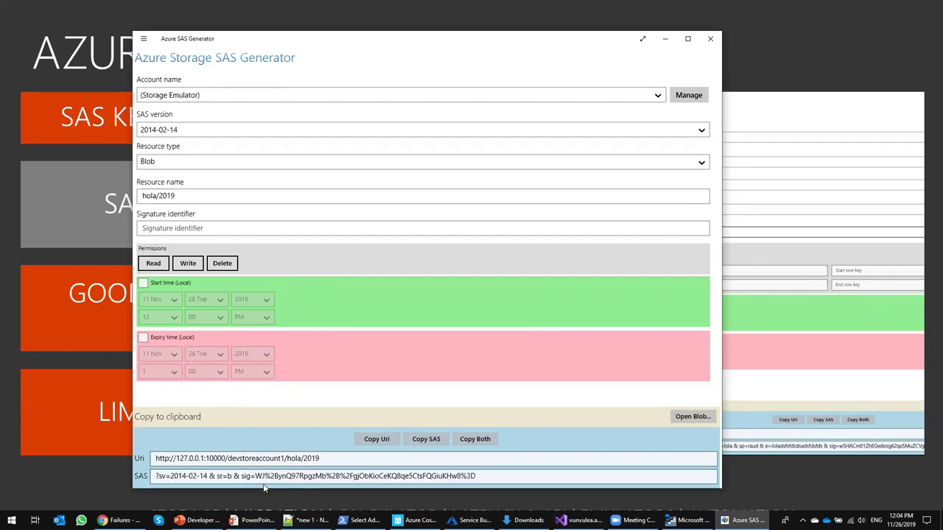
{"action": "left_click", "coordinate": [155, 264]}
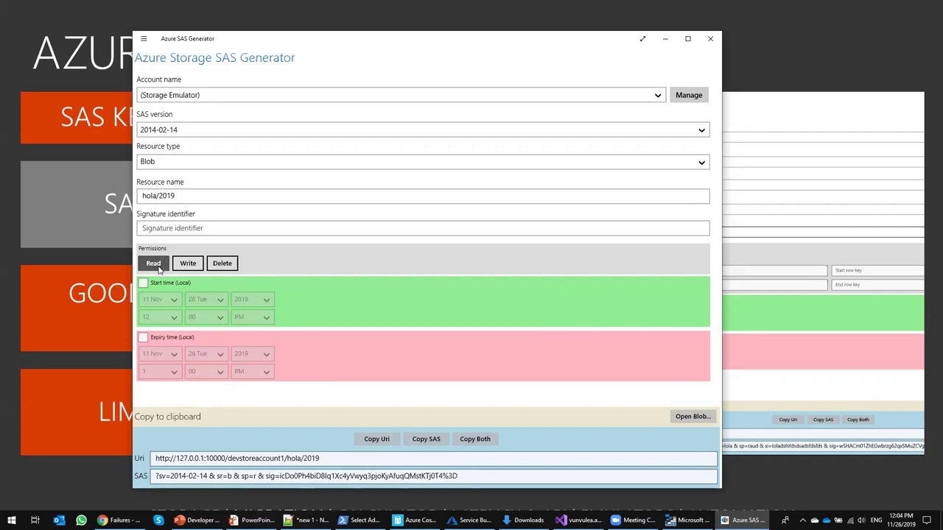
{"action": "left_click_drag", "start_coordinate": [241, 476], "coordinate": [266, 476]}
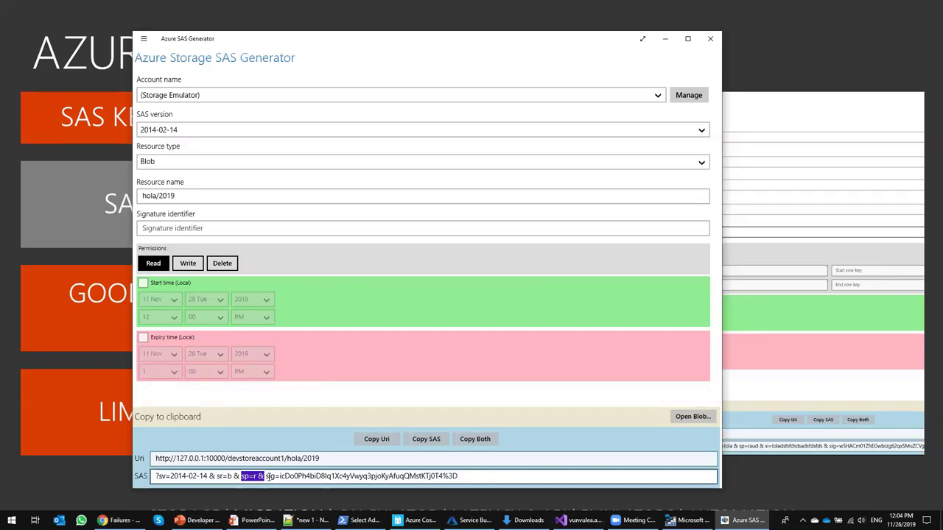
{"action": "left_click", "coordinate": [207, 229]}
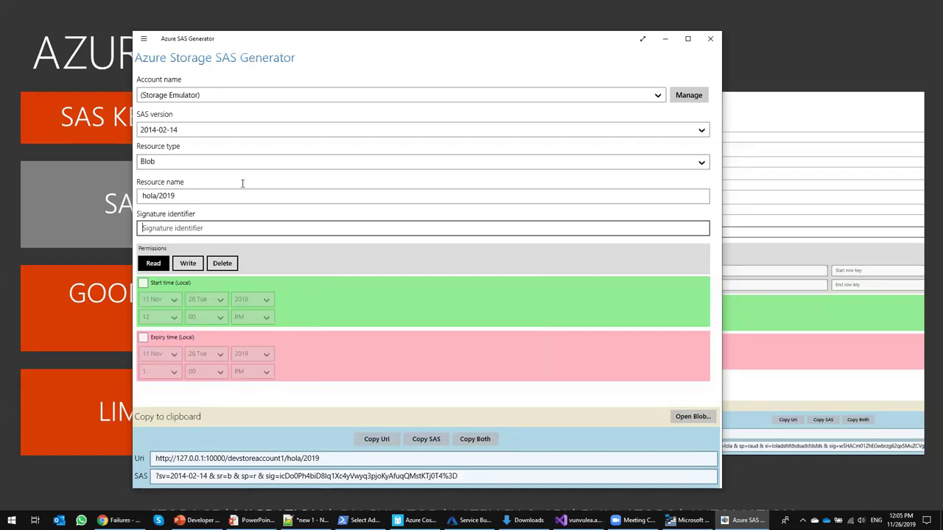
{"action": "left_click", "coordinate": [265, 477]}
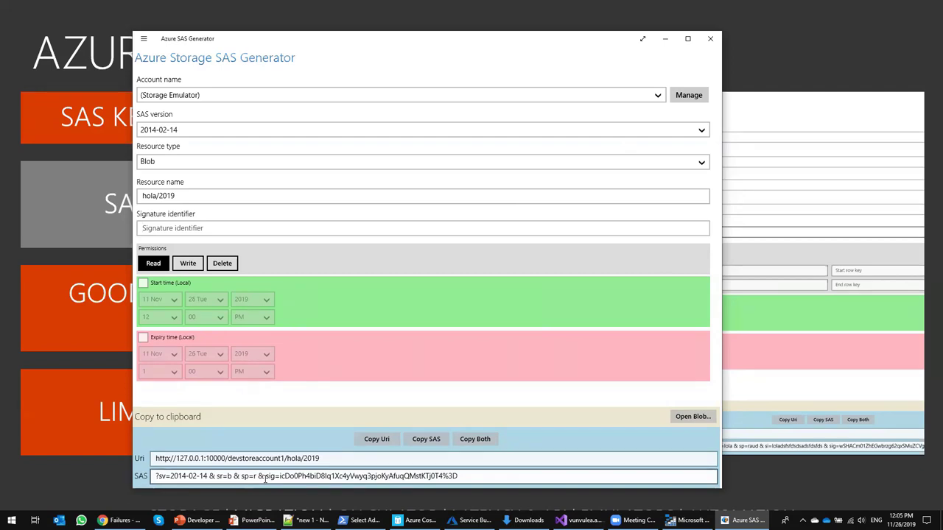
Step: Switch the resource type to Queue, back to Blob and to Container to compare the permissions each one offers
{"action": "left_click", "coordinate": [699, 168]}
{"action": "left_click", "coordinate": [532, 200]}
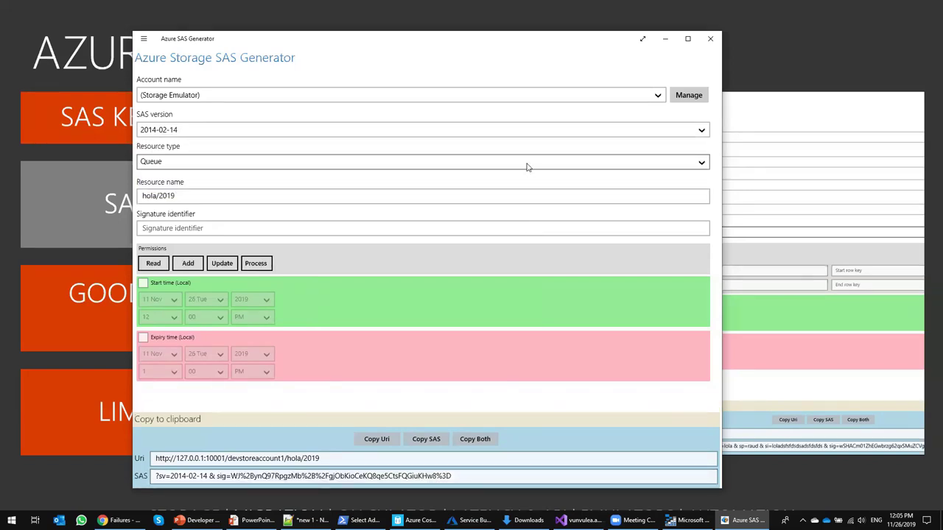
{"action": "left_click", "coordinate": [527, 167]}
{"action": "left_click", "coordinate": [534, 122]}
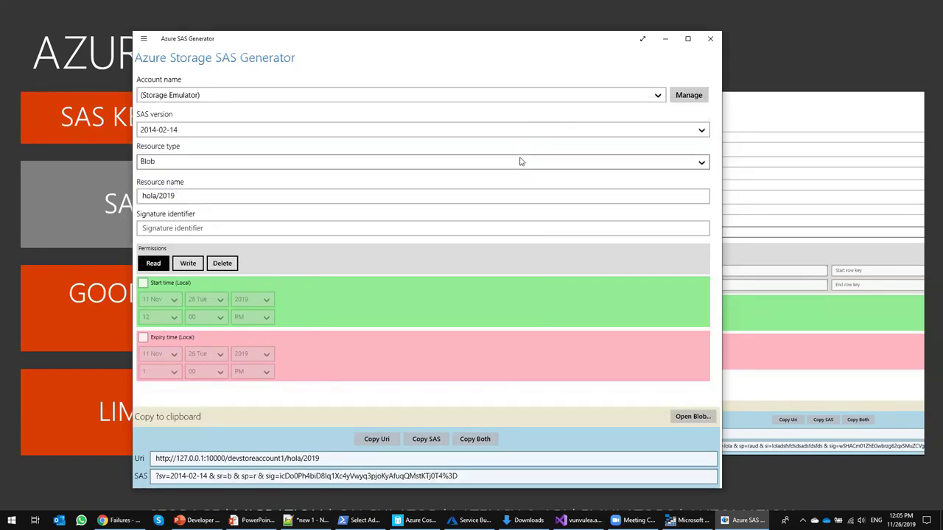
{"action": "left_click", "coordinate": [520, 161]}
{"action": "left_click", "coordinate": [508, 144]}
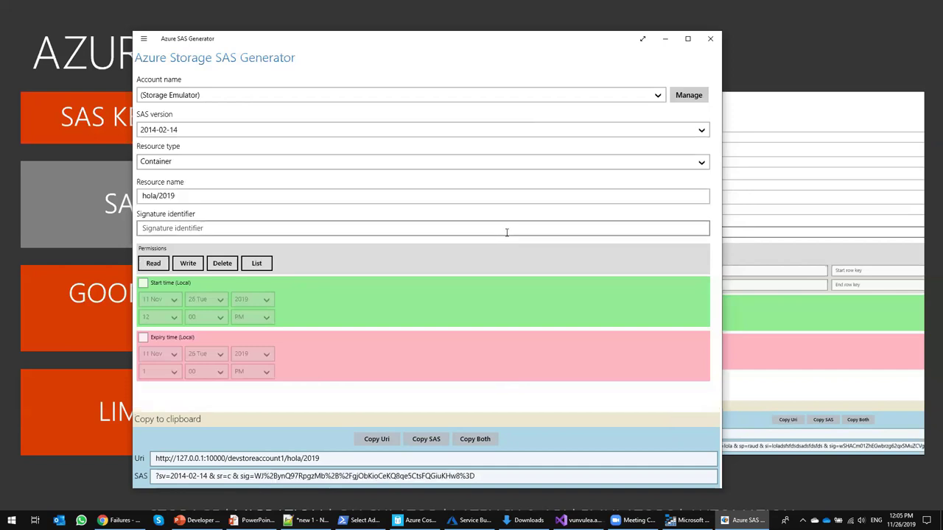
Step: Close the SAS generator and advance the slide show to the Azure Service Bus Explorer slide
{"action": "left_click", "coordinate": [710, 39]}
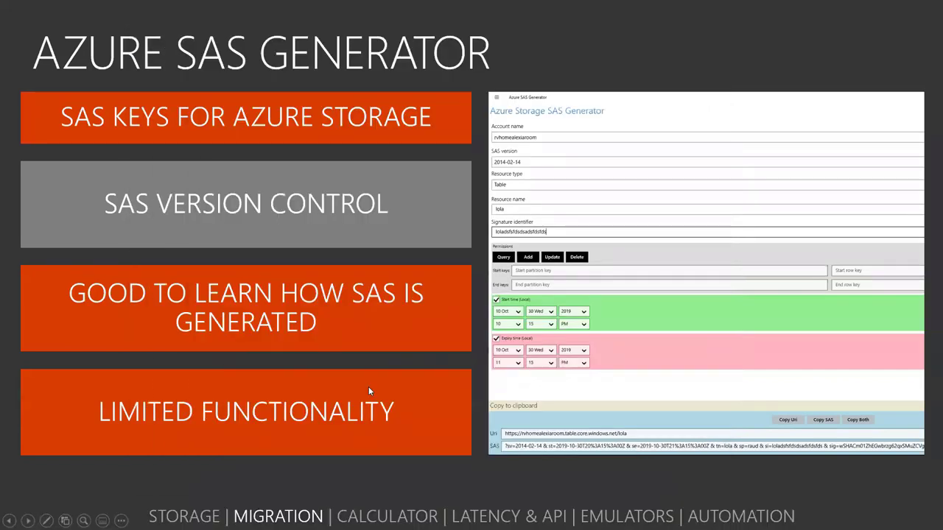
{"action": "key", "text": "Right"}
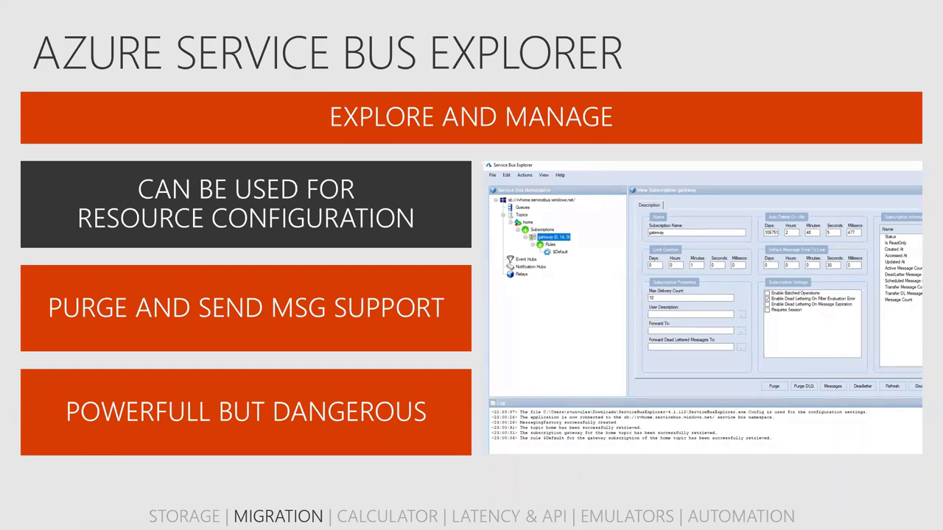
Step: Copy the ServiceBusExplorer-4.1.112 folder path from the Notepad++ notes and open that folder
{"action": "key", "text": "alt+Tab"}
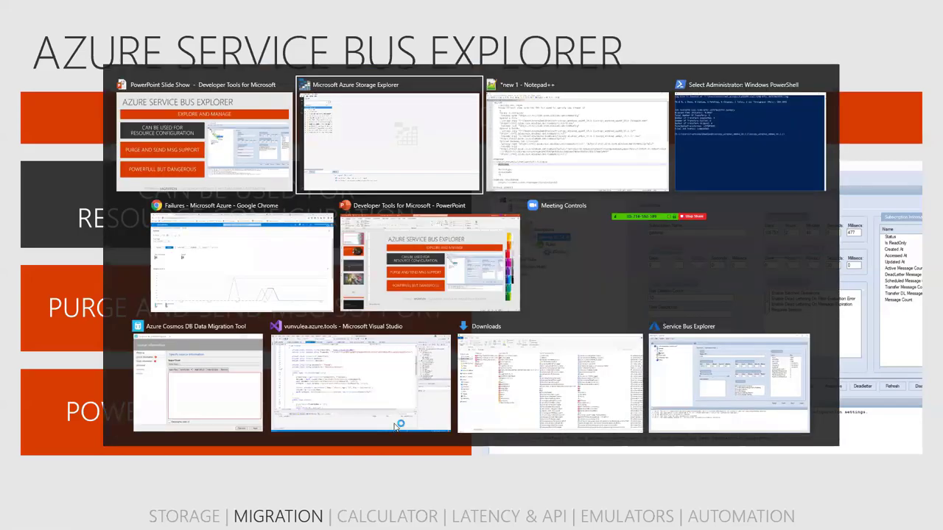
{"action": "scroll", "coordinate": [73, 389], "scroll_direction": "down", "scroll_amount": 4}
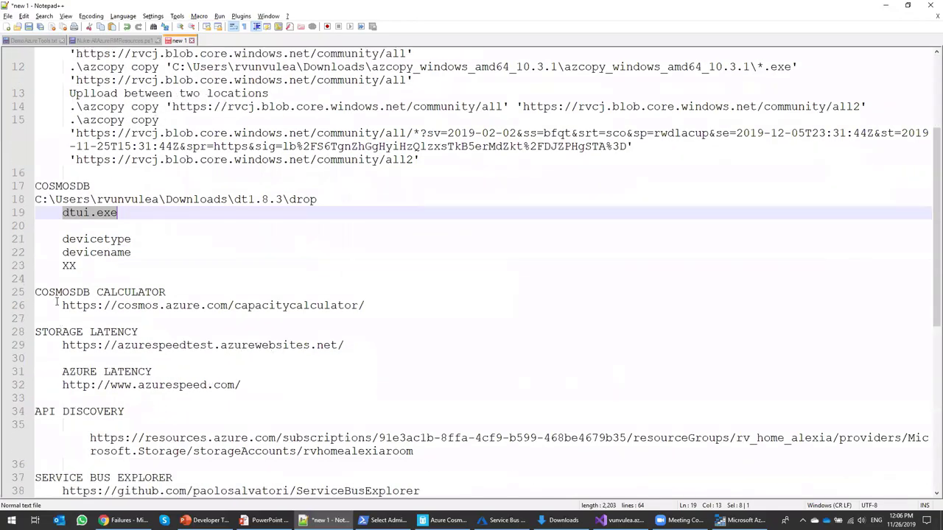
{"action": "scroll", "coordinate": [54, 335], "scroll_direction": "down", "scroll_amount": 2}
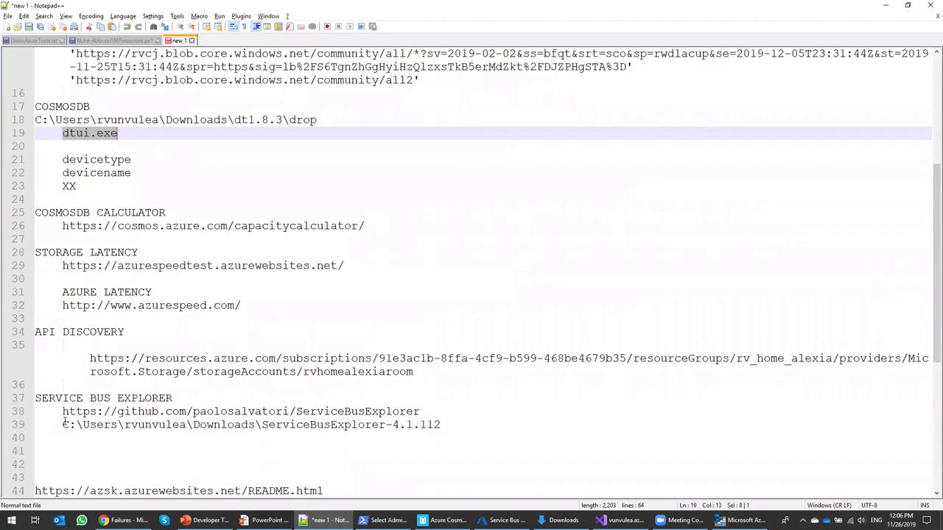
{"action": "left_click_drag", "start_coordinate": [64, 424], "coordinate": [441, 425]}
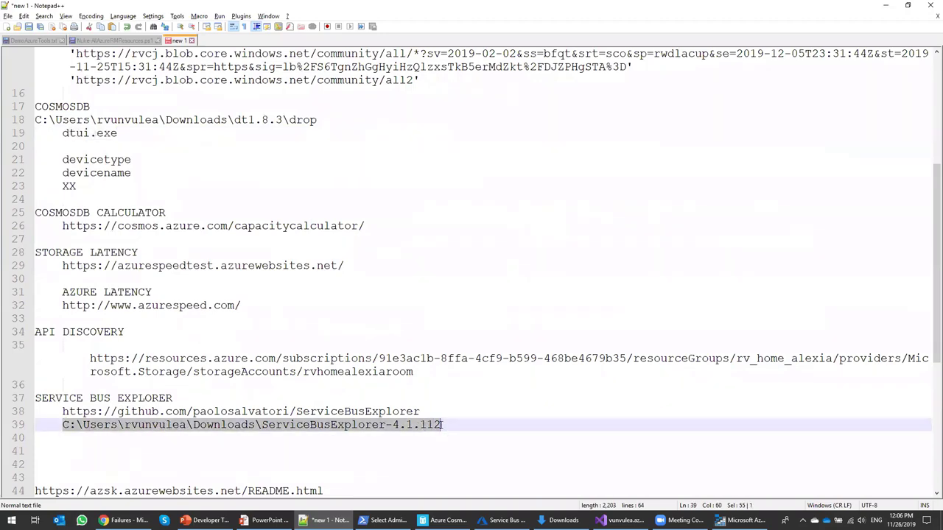
{"action": "key", "text": "ctrl+c"}
{"action": "key", "text": "super"}
{"action": "key", "text": "ctrl+v"}
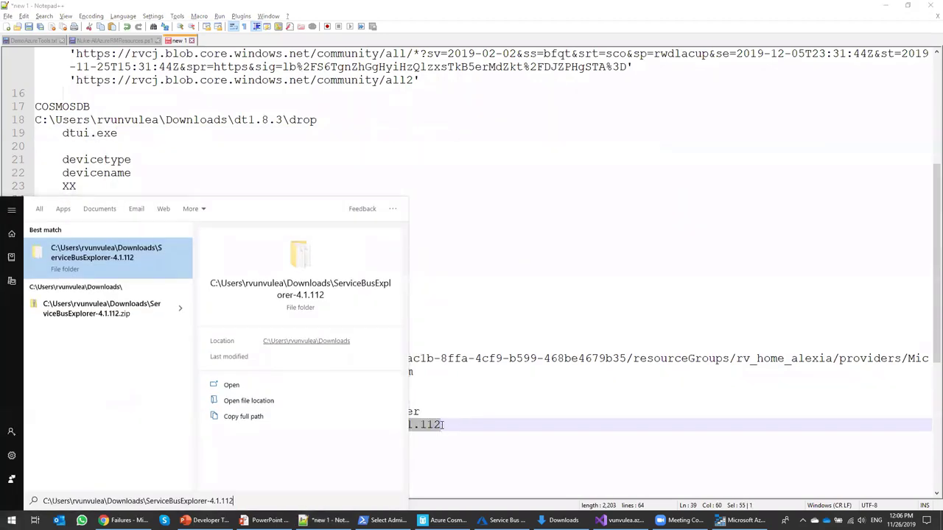
{"action": "key", "text": "Return"}
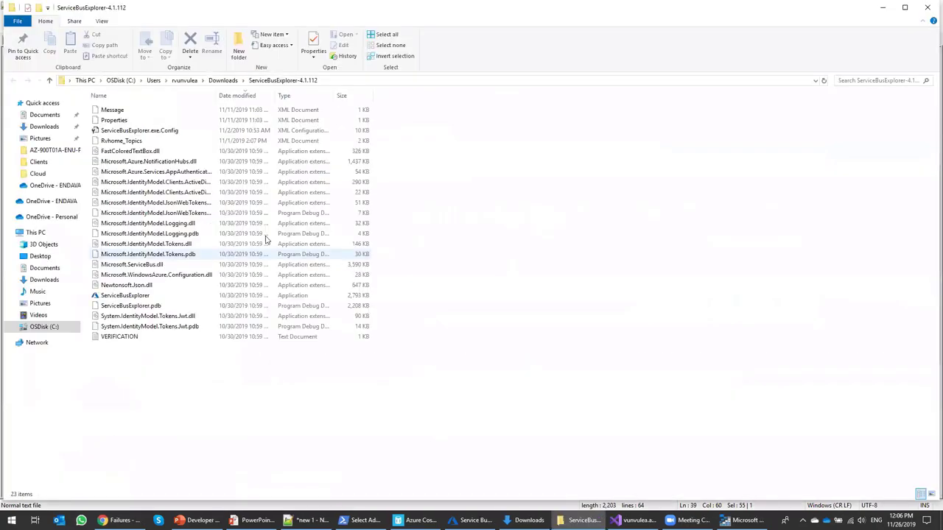
Step: Launch ServiceBusExplorer from the folder, minimize the folder window and switch to the already connected Service Bus Explorer window
{"action": "left_click", "coordinate": [127, 295]}
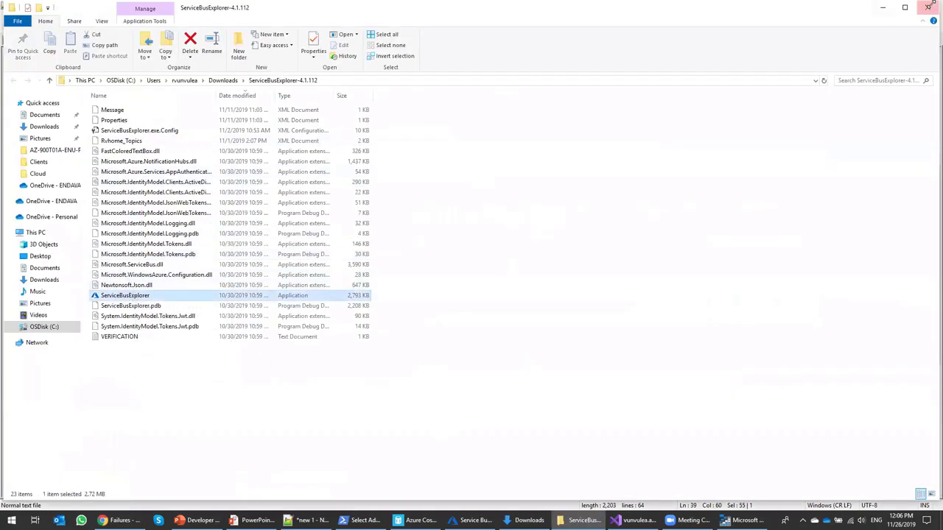
{"action": "left_click", "coordinate": [883, 7]}
{"action": "key", "text": "alt+Tab"}
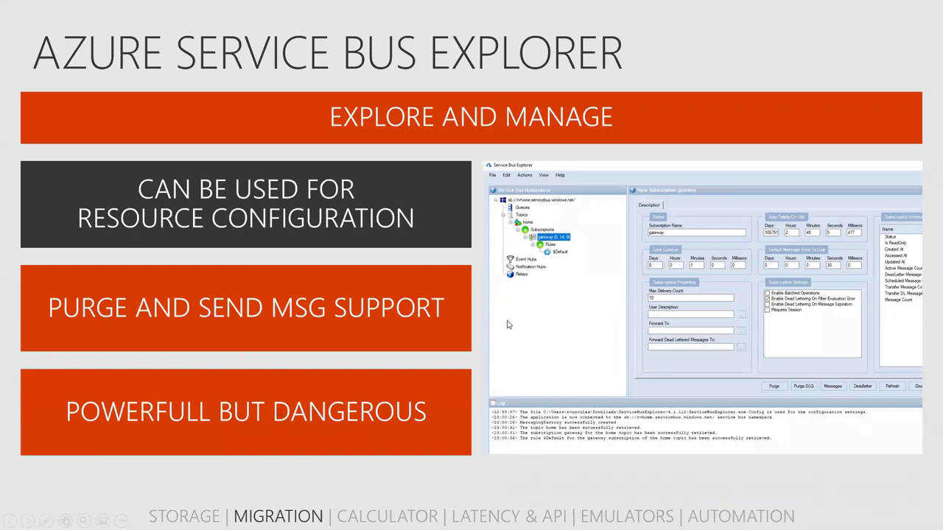
{"action": "key", "text": "alt+Tab"}
{"action": "key", "text": "alt+shift+Tab"}
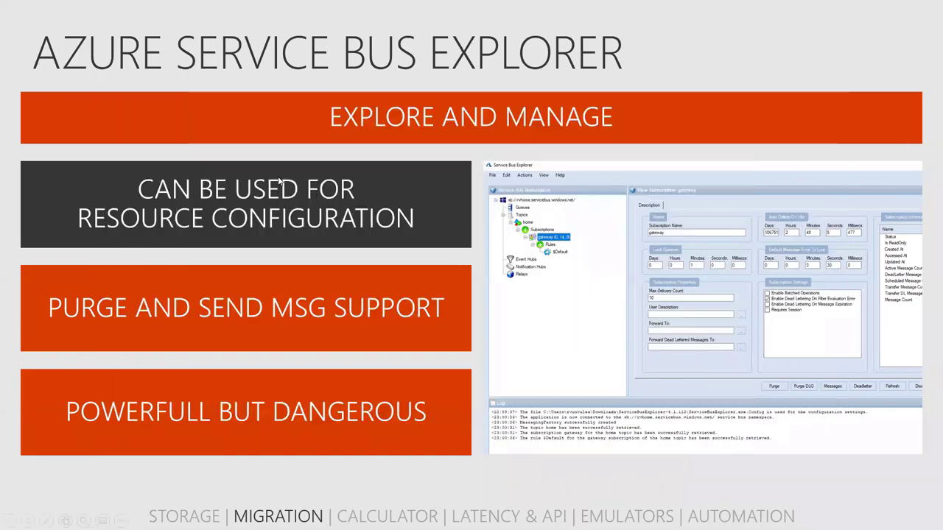
{"action": "key", "text": "alt+Tab"}
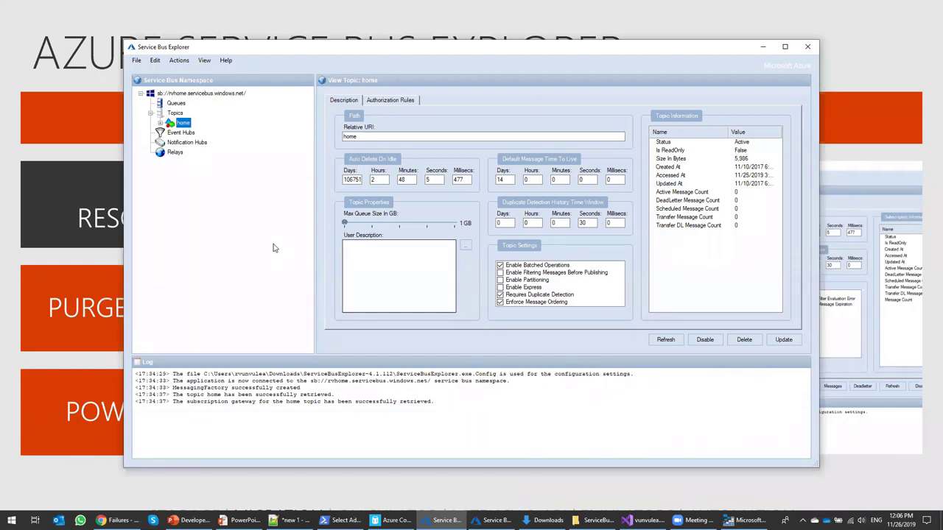
Step: Expand the home topic's subscriptions down to the gateway subscription and display its details
{"action": "left_click", "coordinate": [160, 123]}
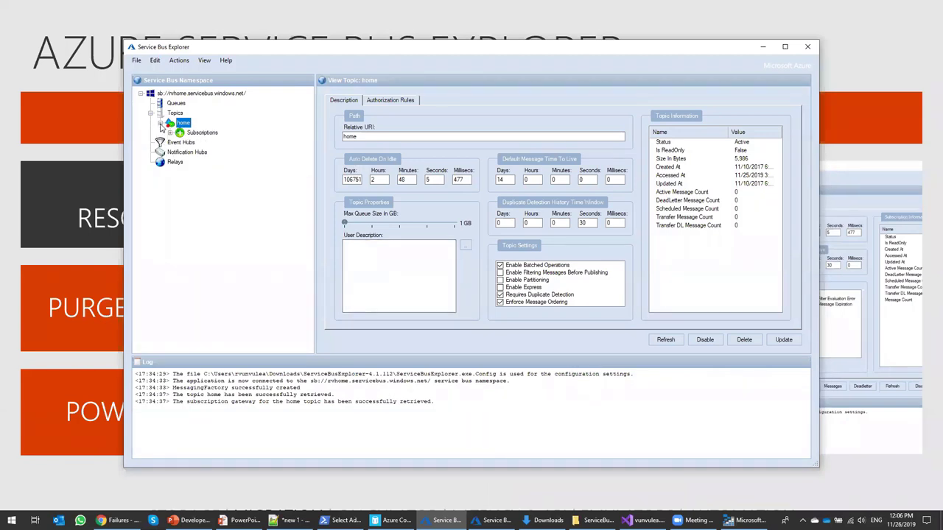
{"action": "left_click", "coordinate": [171, 132]}
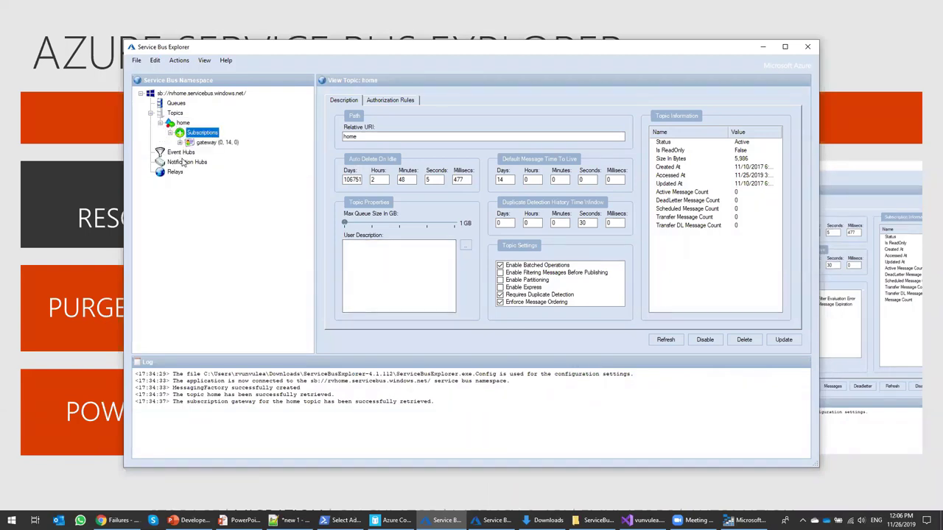
{"action": "left_click", "coordinate": [180, 143]}
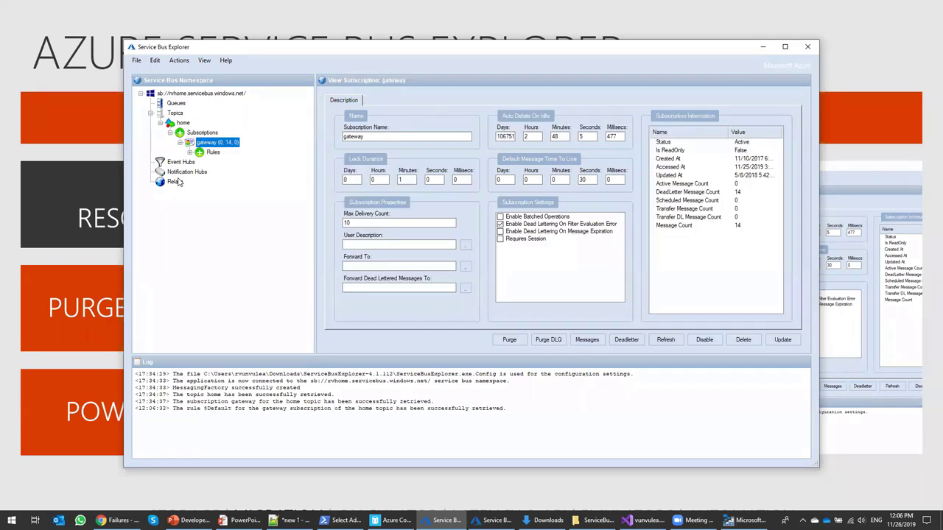
Step: Review the actions available for the home topic, its subscriptions and the gateway subscription
{"action": "right_click", "coordinate": [202, 133]}
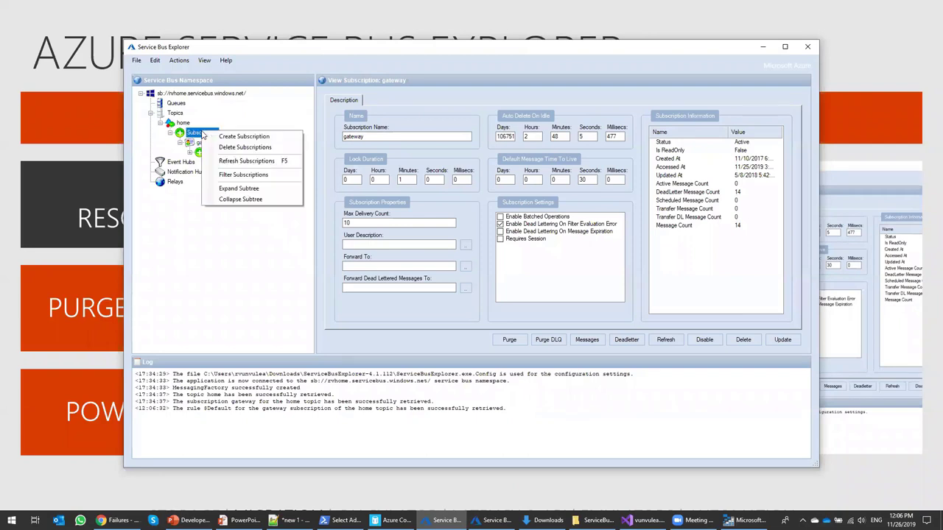
{"action": "right_click", "coordinate": [186, 124]}
{"action": "right_click", "coordinate": [187, 126]}
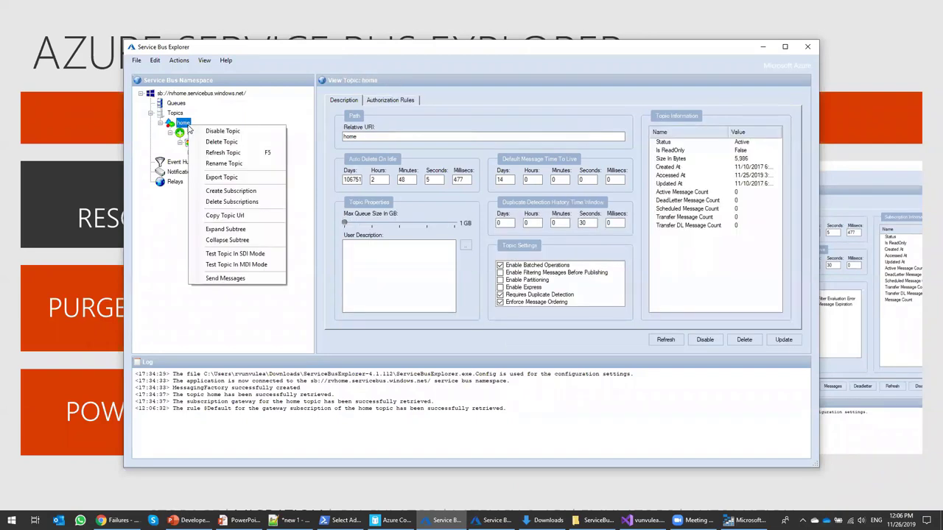
{"action": "left_click", "coordinate": [168, 223]}
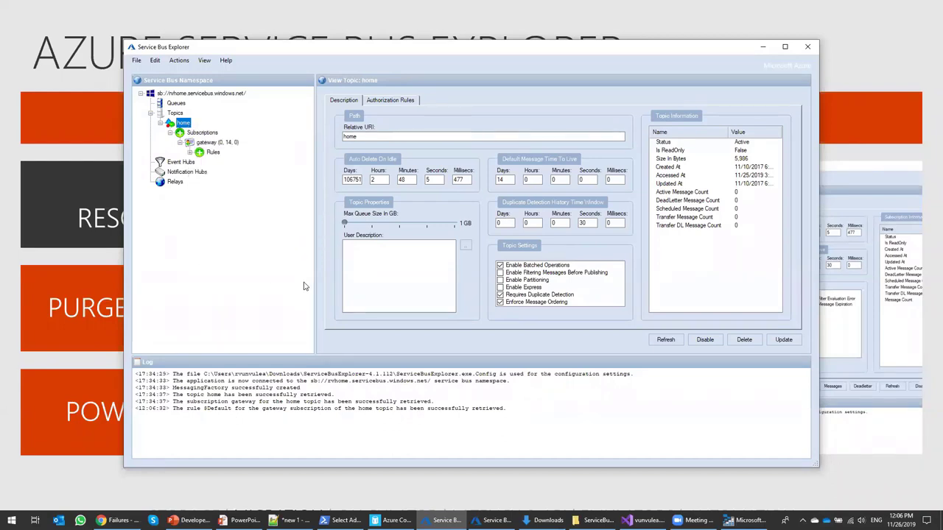
{"action": "right_click", "coordinate": [220, 144]}
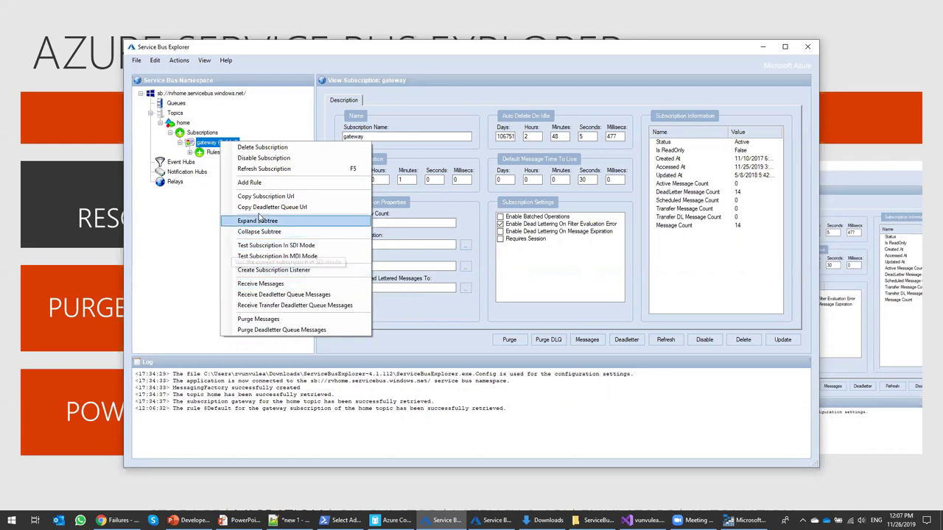
{"action": "left_click", "coordinate": [209, 229]}
{"action": "right_click", "coordinate": [189, 133]}
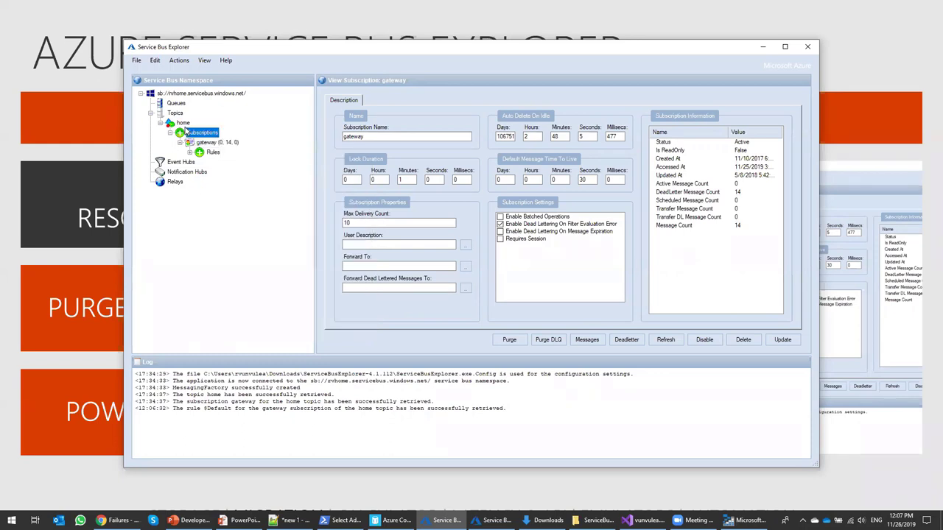
{"action": "right_click", "coordinate": [185, 124]}
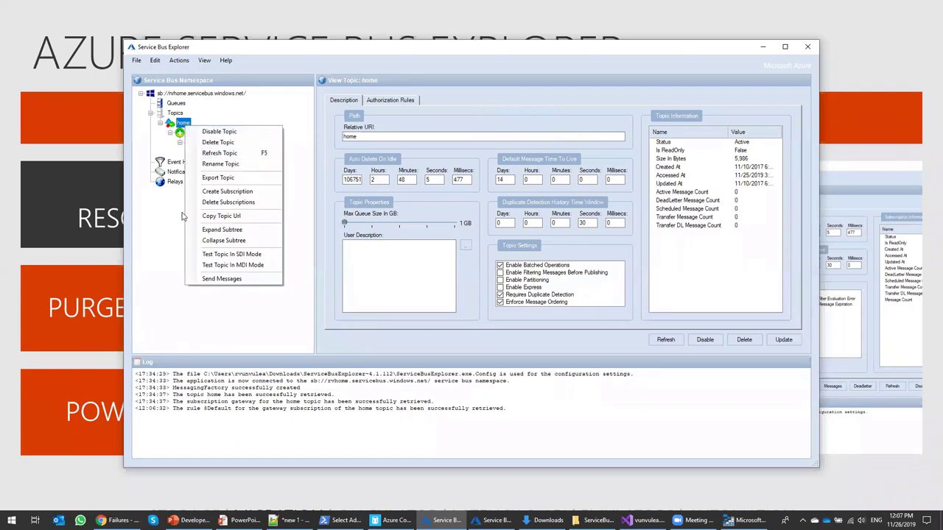
{"action": "left_click", "coordinate": [178, 237]}
Step: Expand the gateway subscription's rules and display the $Default rule with its filter and action
{"action": "left_click", "coordinate": [210, 153]}
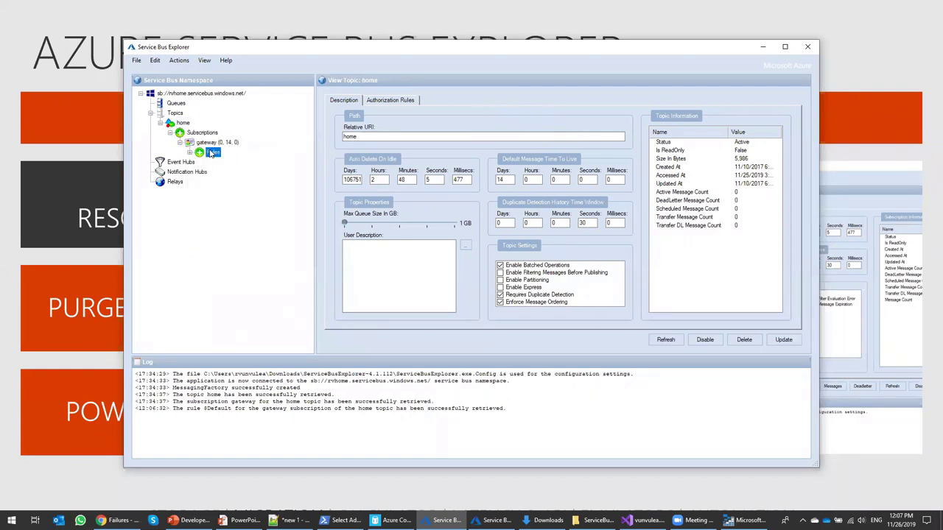
{"action": "left_click", "coordinate": [190, 152]}
{"action": "left_click", "coordinate": [216, 163]}
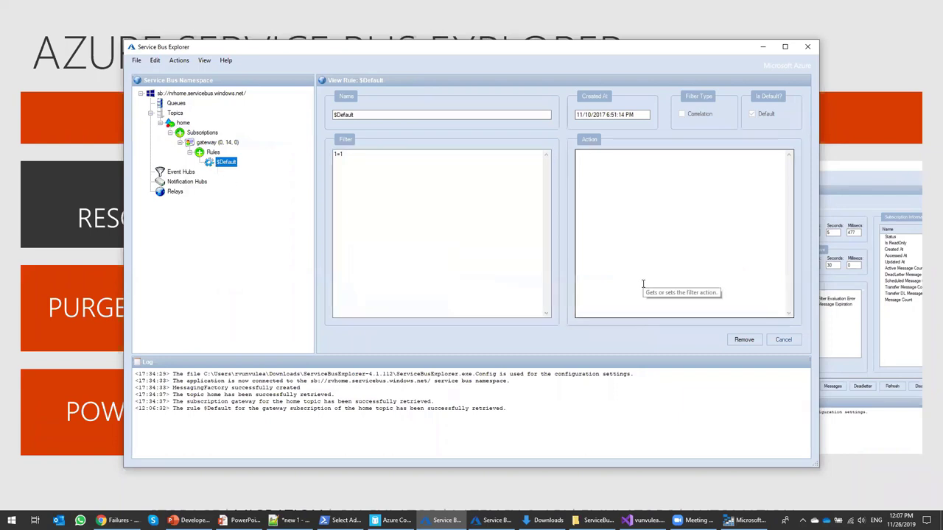
{"action": "left_click", "coordinate": [520, 219]}
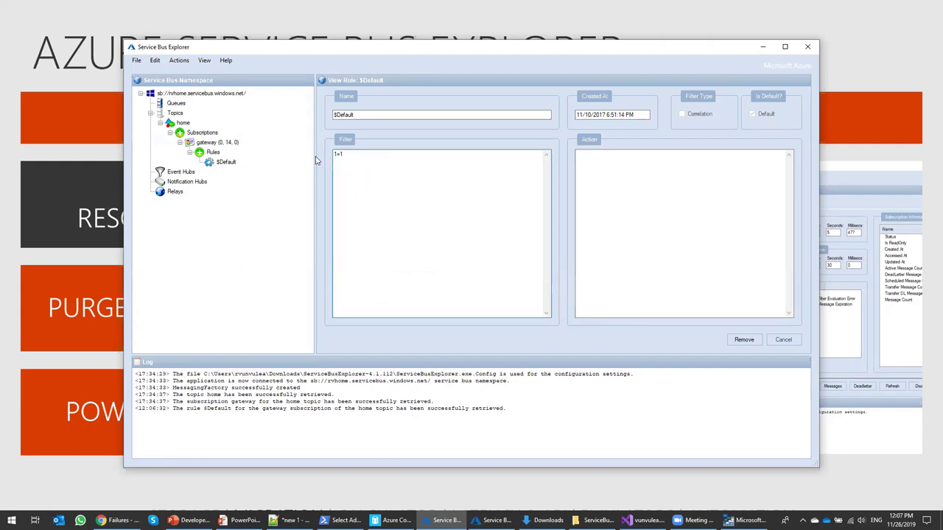
Step: Open a blank new-rule form for the gateway subscription, and return to the subscription's details
{"action": "right_click", "coordinate": [210, 153]}
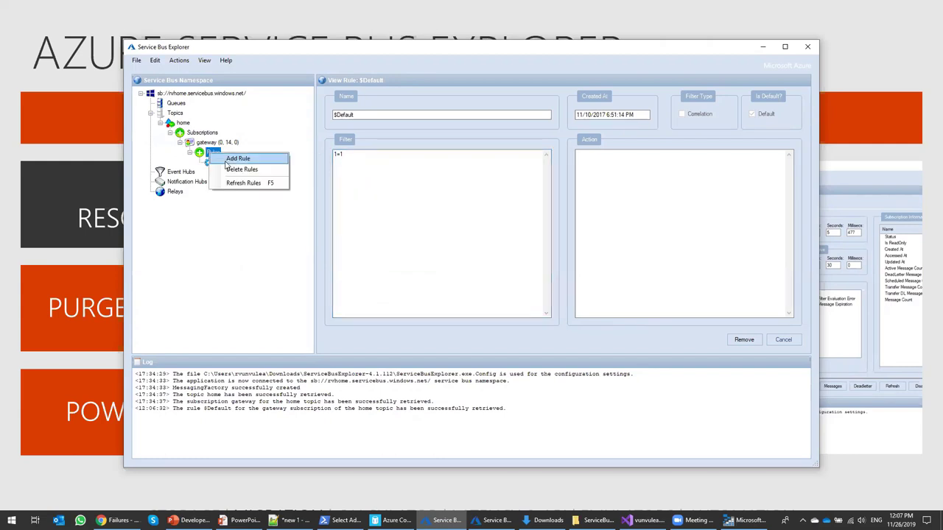
{"action": "left_click", "coordinate": [234, 159]}
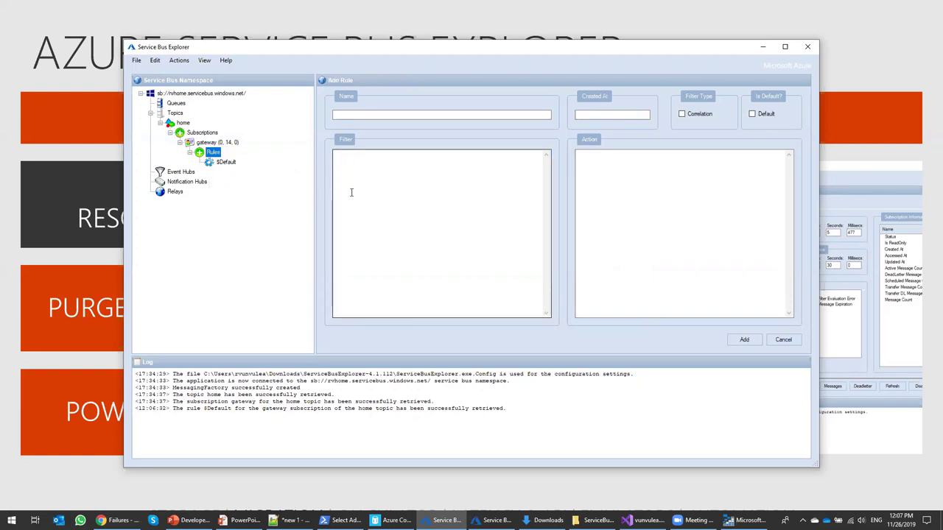
{"action": "left_click", "coordinate": [207, 143]}
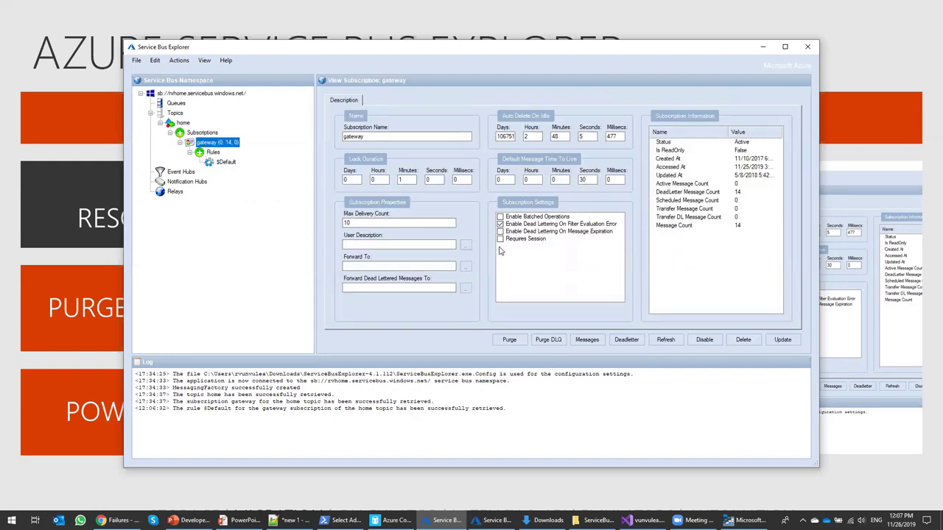
Step: Display the home topic's details and check its authorization rules and description
{"action": "left_click", "coordinate": [184, 123]}
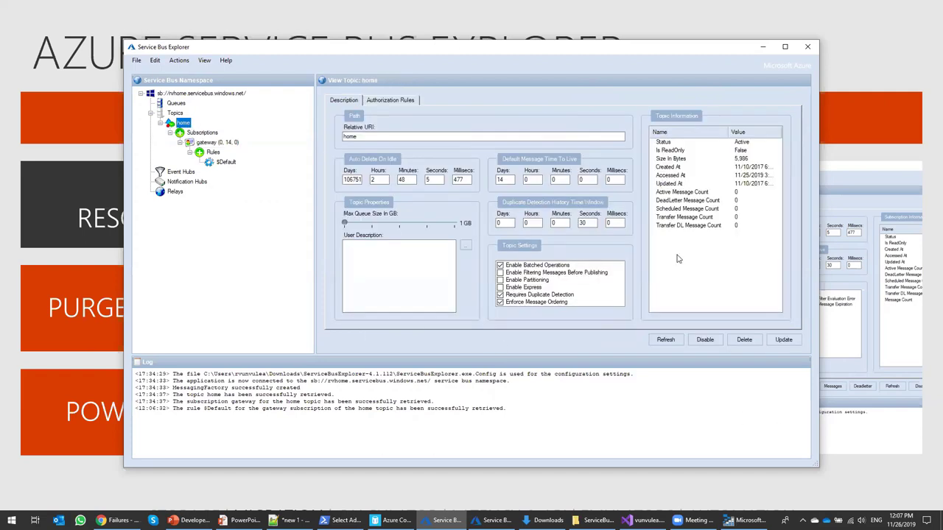
{"action": "left_click", "coordinate": [386, 101]}
{"action": "left_click", "coordinate": [346, 101]}
{"action": "left_click", "coordinate": [694, 343]}
Step: Minimize Service Bus Explorer and advance the slide show to the SSIS Integration with Azure slide
{"action": "left_click", "coordinate": [761, 48]}
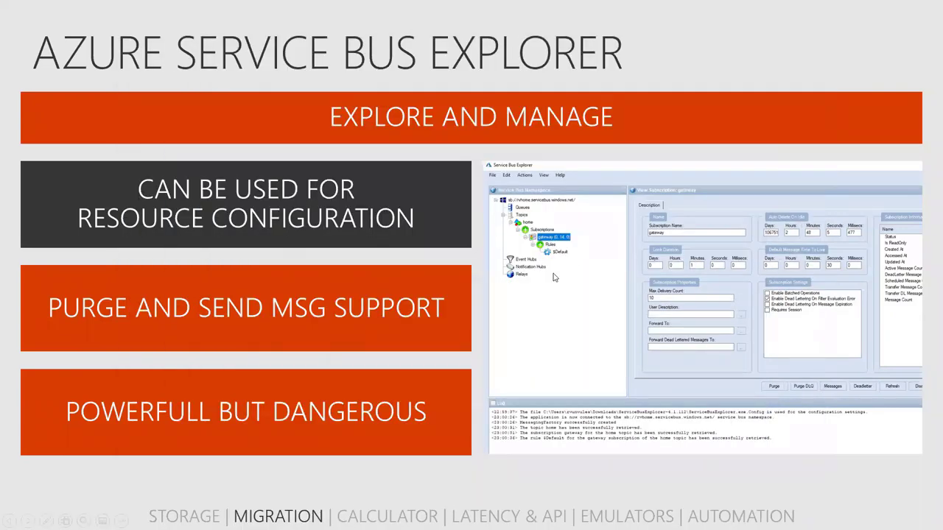
{"action": "key", "text": "Right"}
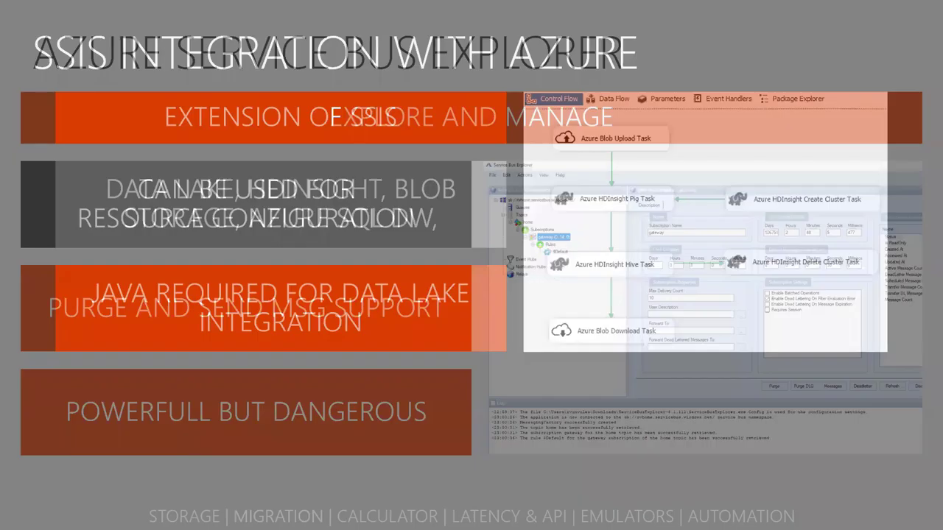
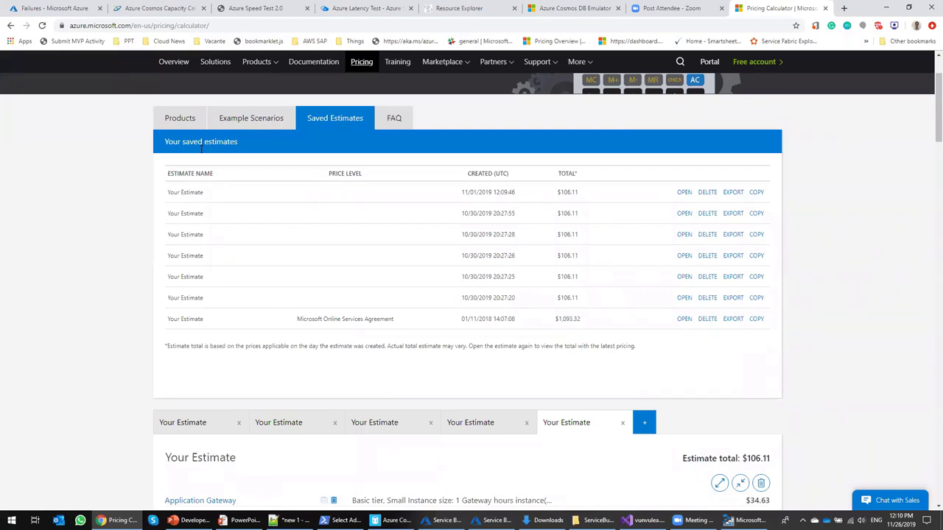
Step: Show the product catalogue in the Azure Pricing Calculator and look through the current estimate down to its monthly cost
{"action": "left_click", "coordinate": [180, 118]}
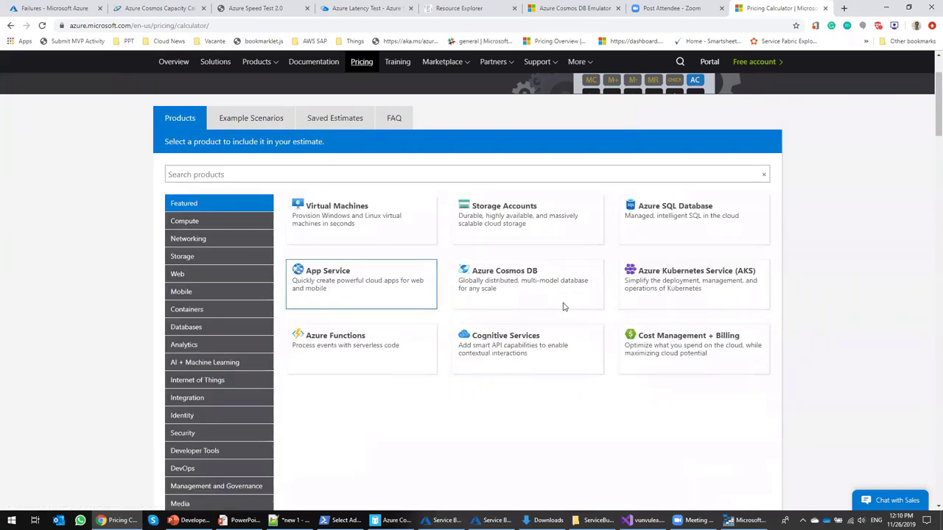
{"action": "scroll", "coordinate": [516, 331], "scroll_direction": "down", "scroll_amount": 9}
{"action": "scroll", "coordinate": [508, 337], "scroll_direction": "down", "scroll_amount": 15}
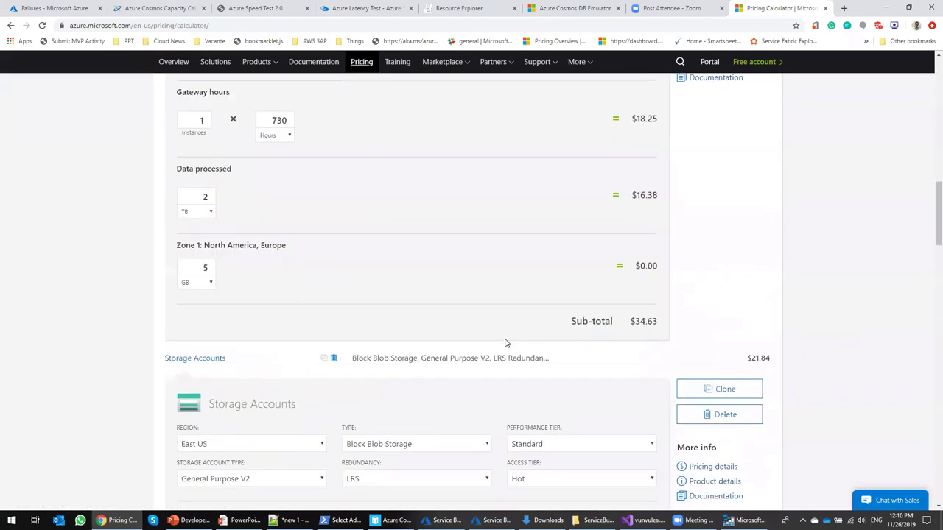
{"action": "scroll", "coordinate": [501, 343], "scroll_direction": "down", "scroll_amount": 5}
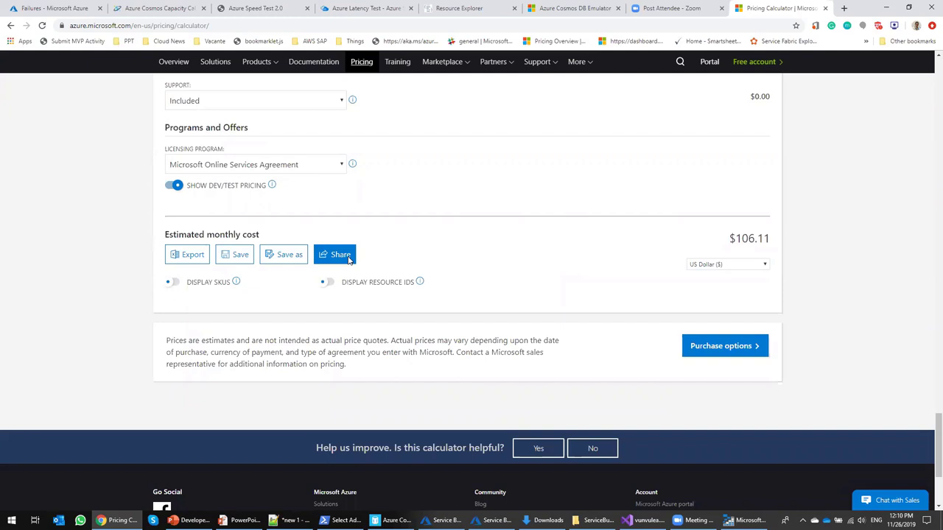
Step: Generate a share link for the estimate, copy it and close the share dialog
{"action": "left_click", "coordinate": [347, 259]}
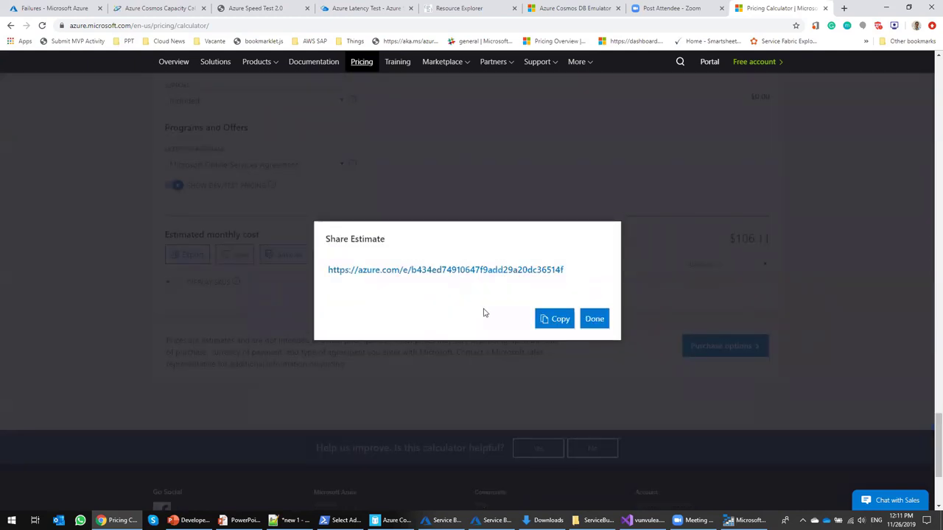
{"action": "left_click", "coordinate": [555, 319]}
{"action": "left_click", "coordinate": [595, 322]}
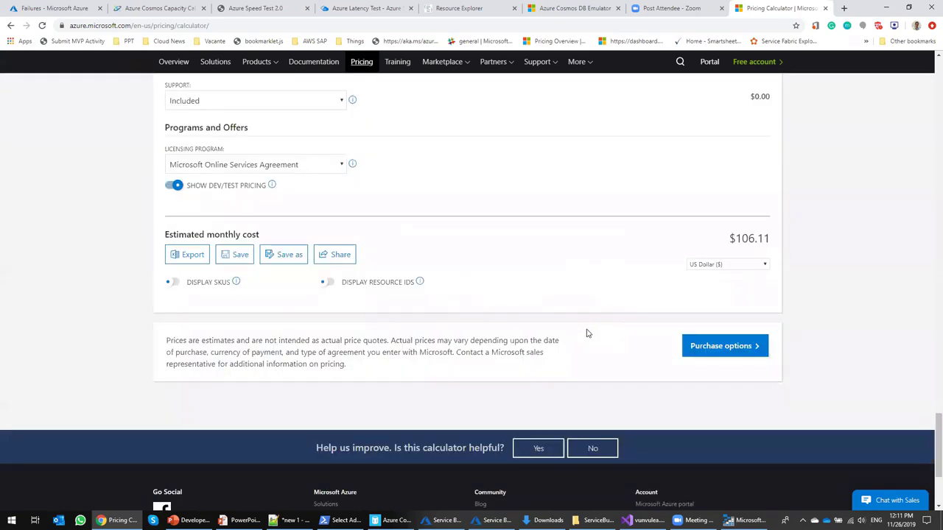
Step: Set the estimate's licensing program to Microsoft Customer Agreement (MCA)
{"action": "scroll", "coordinate": [587, 334], "scroll_direction": "up", "scroll_amount": 1}
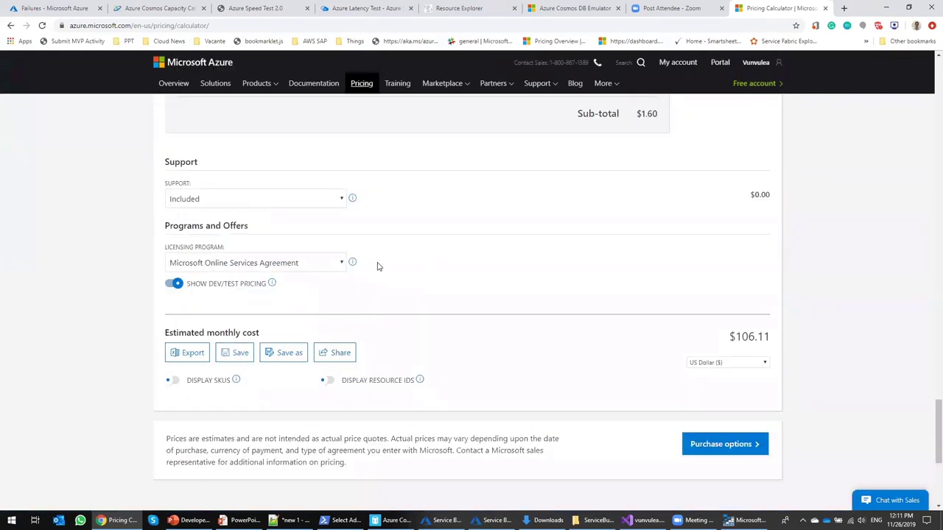
{"action": "left_click", "coordinate": [321, 263]}
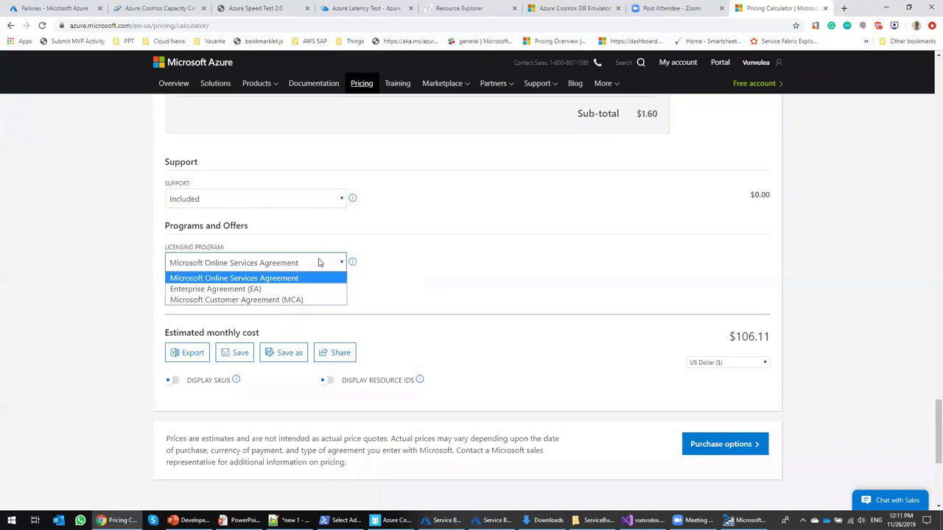
{"action": "left_click", "coordinate": [304, 300]}
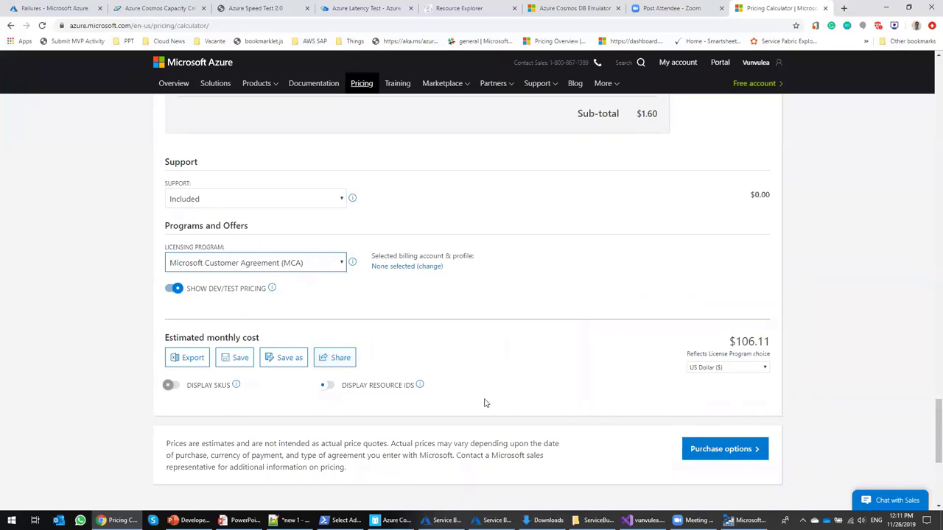
Step: Review the estimate's pricing options for sharing, including MOSP retail pricing, and cancel without generating a link
{"action": "left_click", "coordinate": [353, 359]}
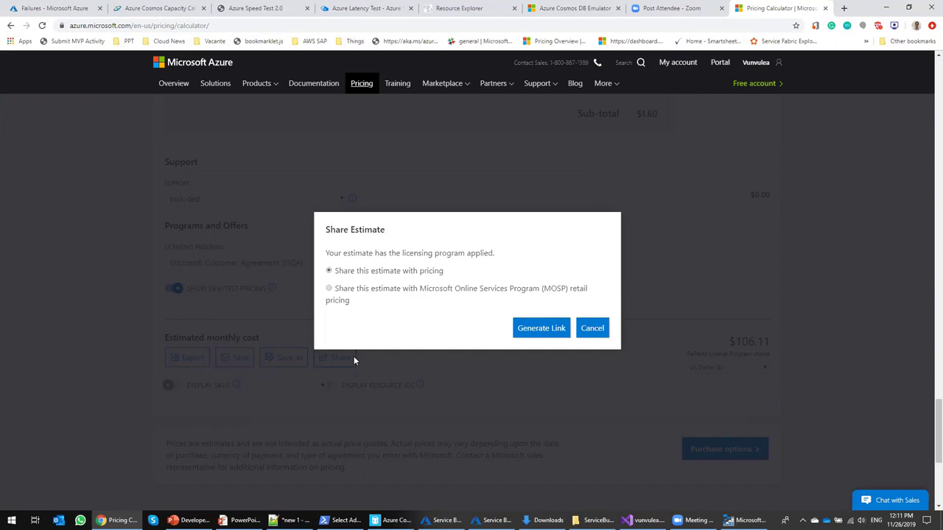
{"action": "left_click", "coordinate": [468, 296]}
{"action": "left_click", "coordinate": [593, 328]}
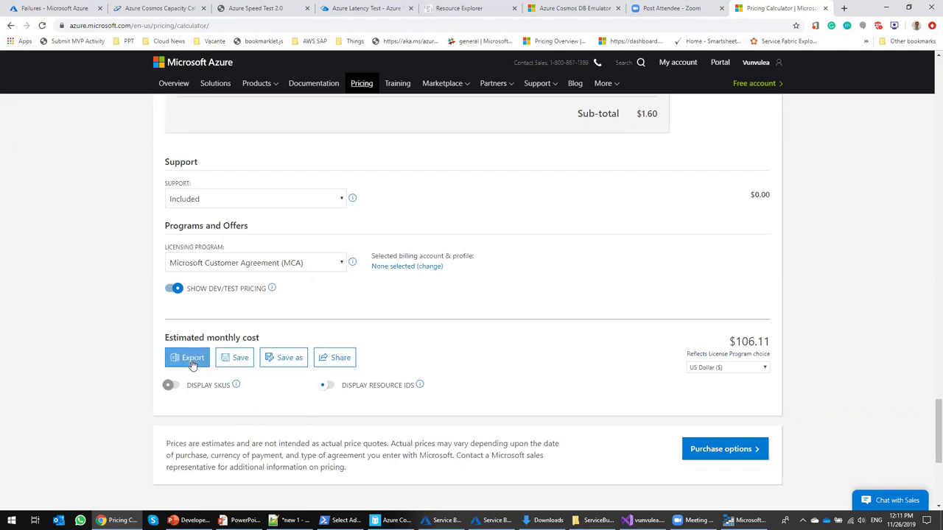
Step: Turn off dev/test pricing for the estimate, read its explanation and turn it back on
{"action": "scroll", "coordinate": [199, 394], "scroll_direction": "up", "scroll_amount": 2}
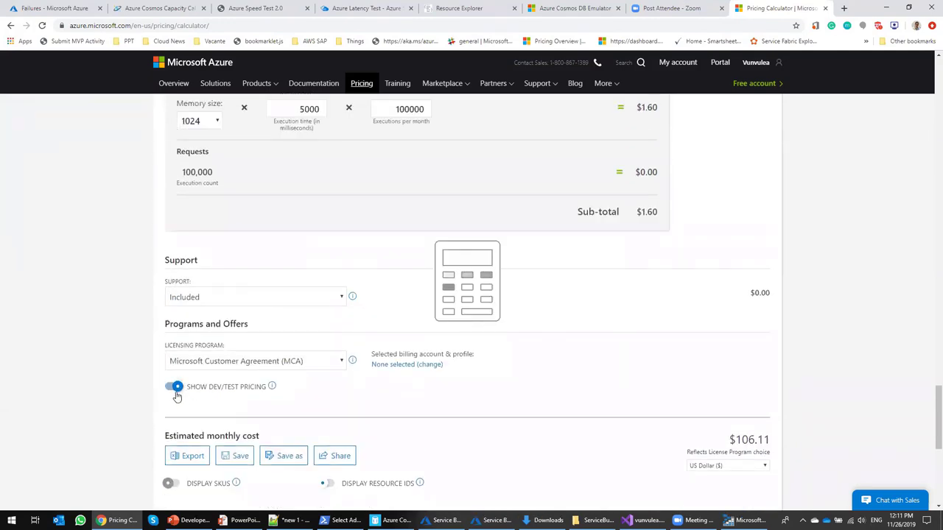
{"action": "left_click", "coordinate": [176, 389]}
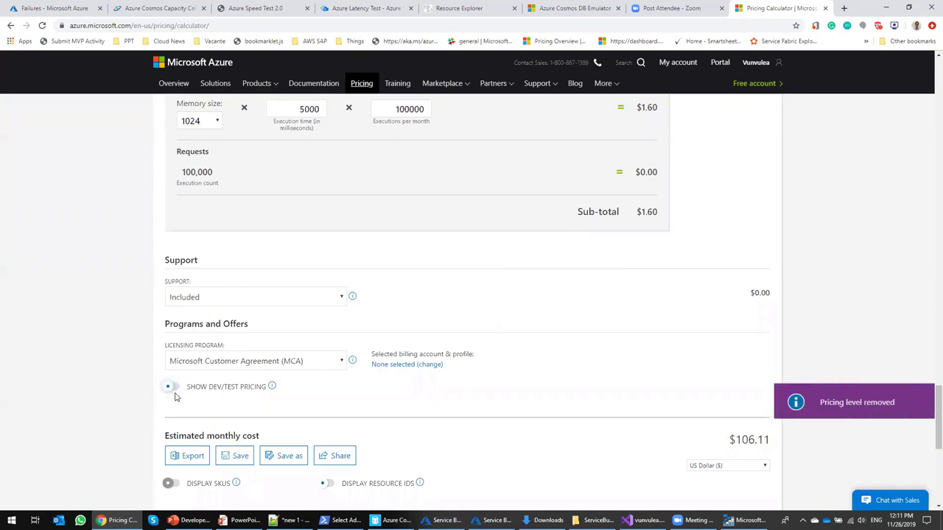
{"action": "scroll", "coordinate": [184, 383], "scroll_direction": "down", "scroll_amount": 2}
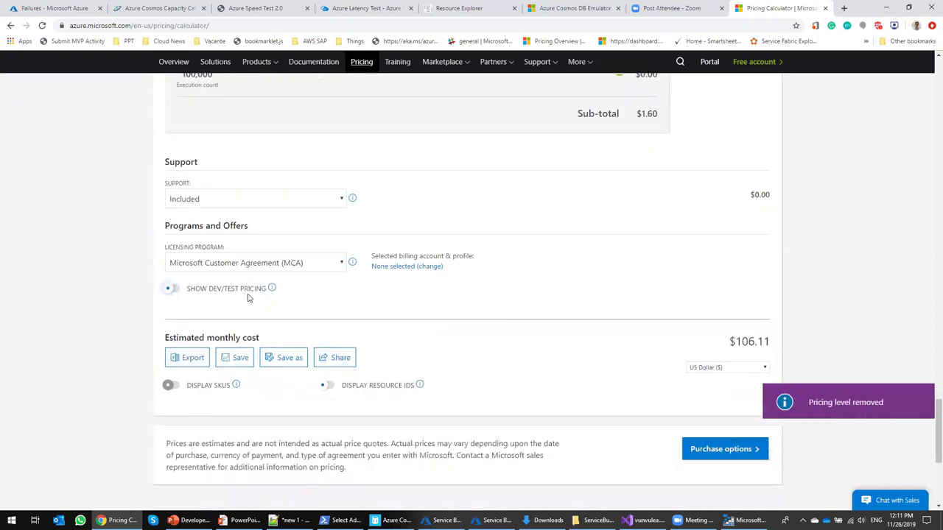
{"action": "mouse_move", "coordinate": [273, 292]}
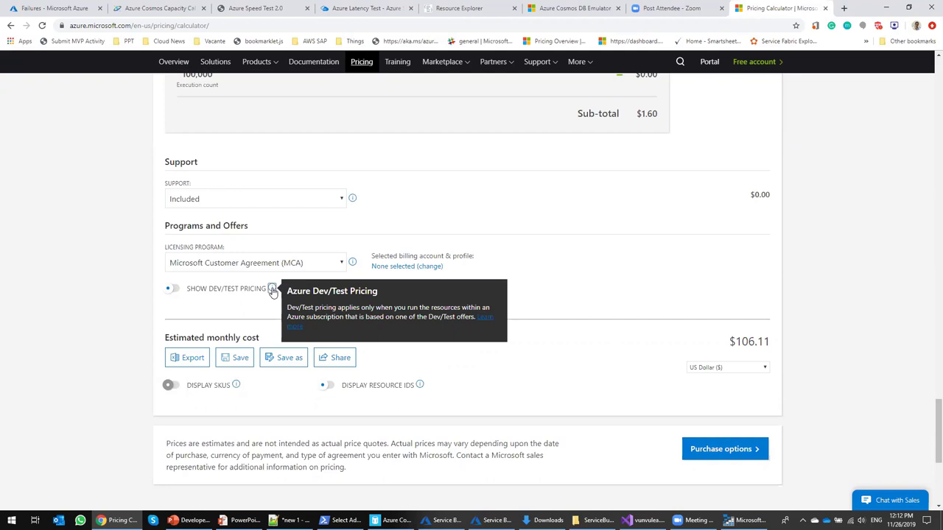
{"action": "left_click", "coordinate": [171, 289]}
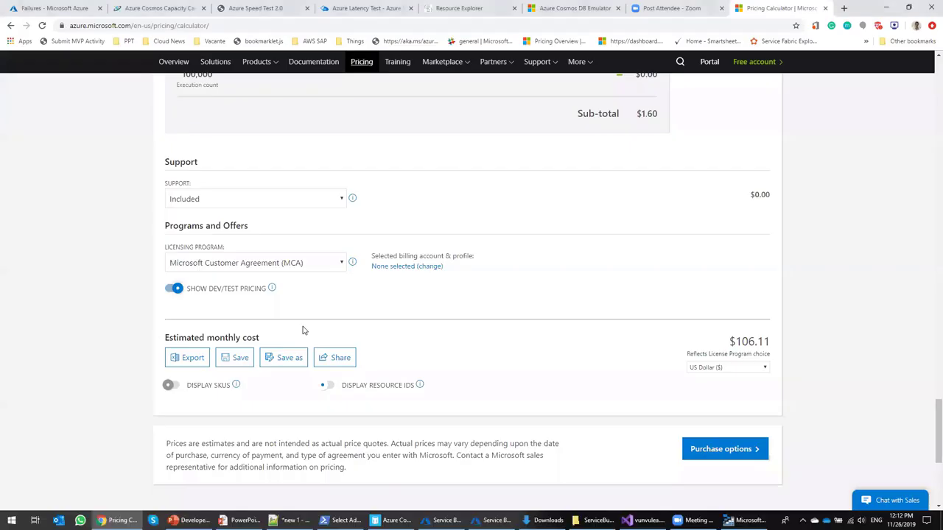
Step: Search the products for "cosmos" and add Azure Cosmos DB to the current estimate
{"action": "scroll", "coordinate": [339, 338], "scroll_direction": "up", "scroll_amount": 15}
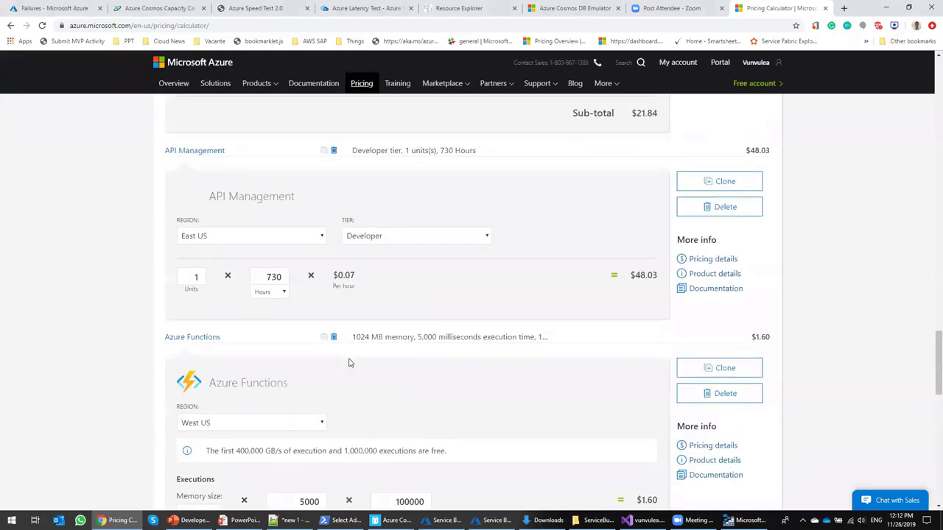
{"action": "scroll", "coordinate": [346, 376], "scroll_direction": "up", "scroll_amount": 20}
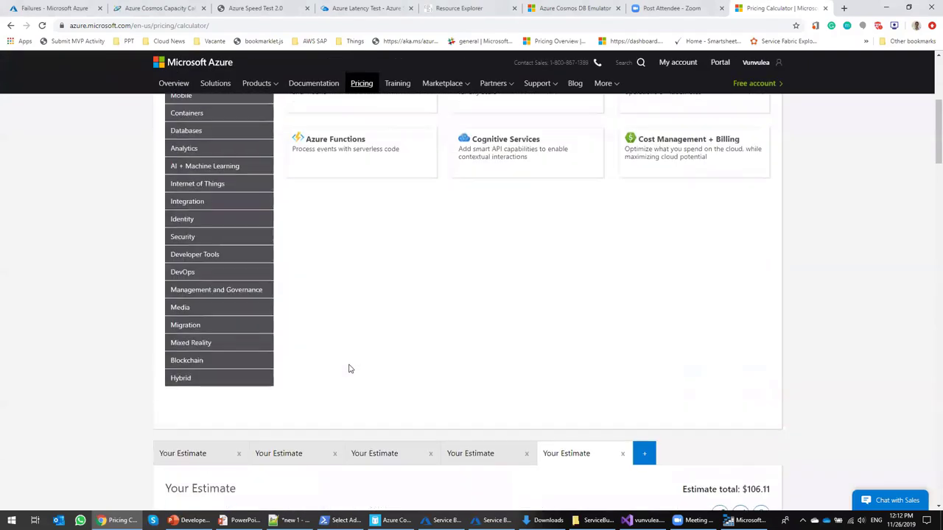
{"action": "left_click", "coordinate": [250, 129]}
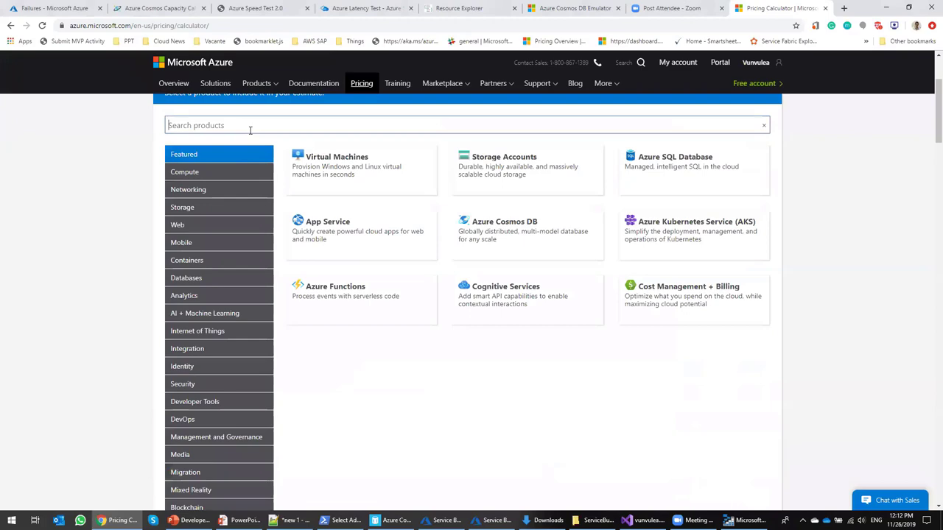
{"action": "type", "text": "cosmos"}
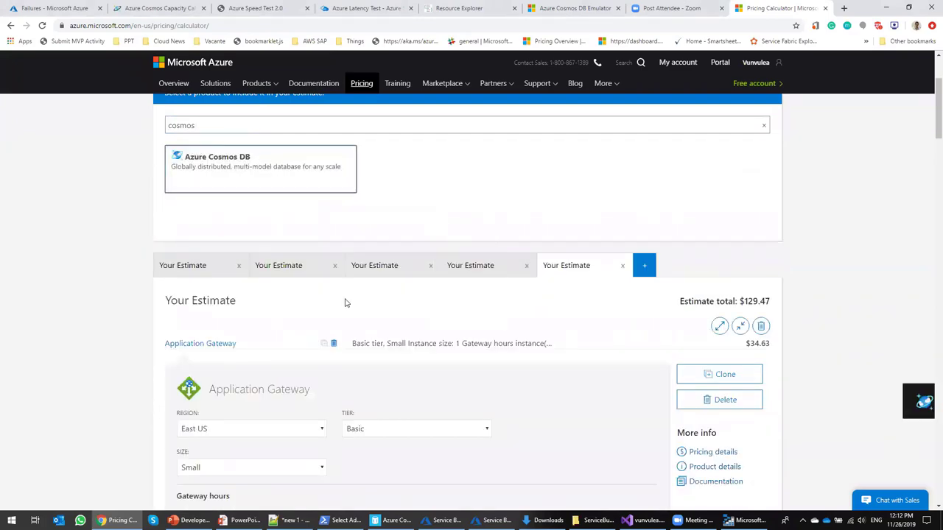
Step: Review the Azure Cosmos DB entry in the estimate, including its throughput, billing option, provisioned RUs and storage settings
{"action": "scroll", "coordinate": [358, 327], "scroll_direction": "down", "scroll_amount": 3}
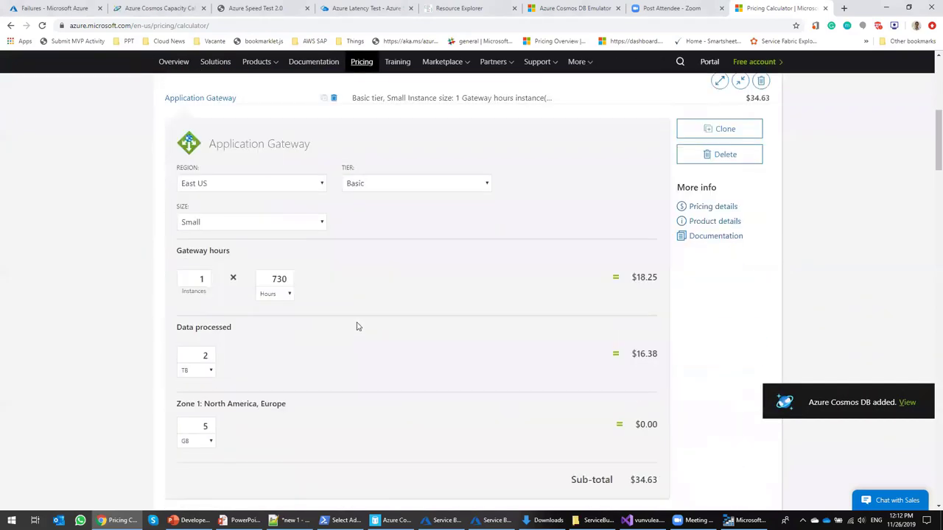
{"action": "scroll", "coordinate": [357, 326], "scroll_direction": "down", "scroll_amount": 12}
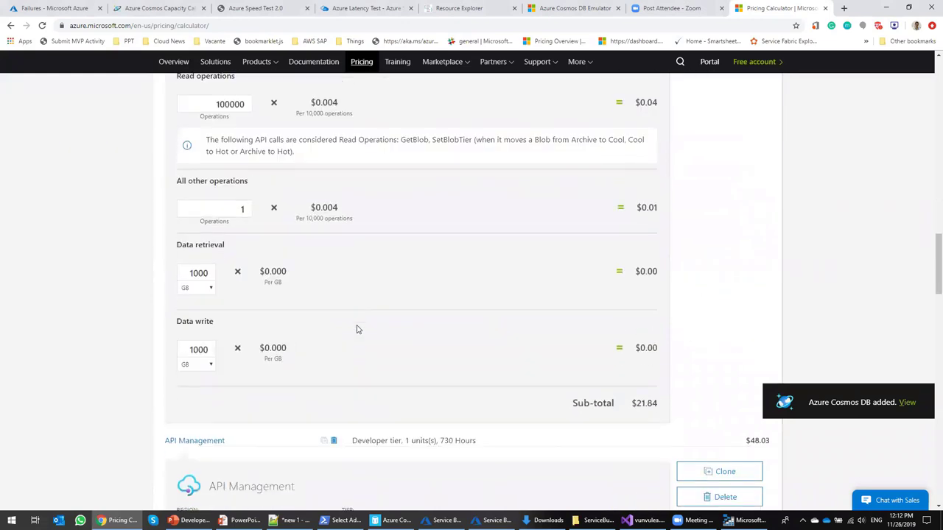
{"action": "scroll", "coordinate": [357, 329], "scroll_direction": "down", "scroll_amount": 15}
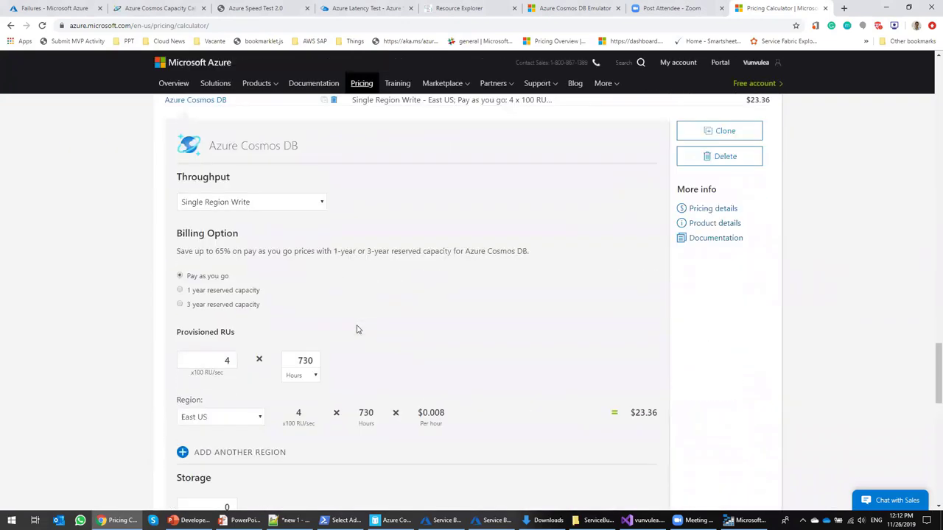
{"action": "scroll", "coordinate": [357, 329], "scroll_direction": "down", "scroll_amount": 1}
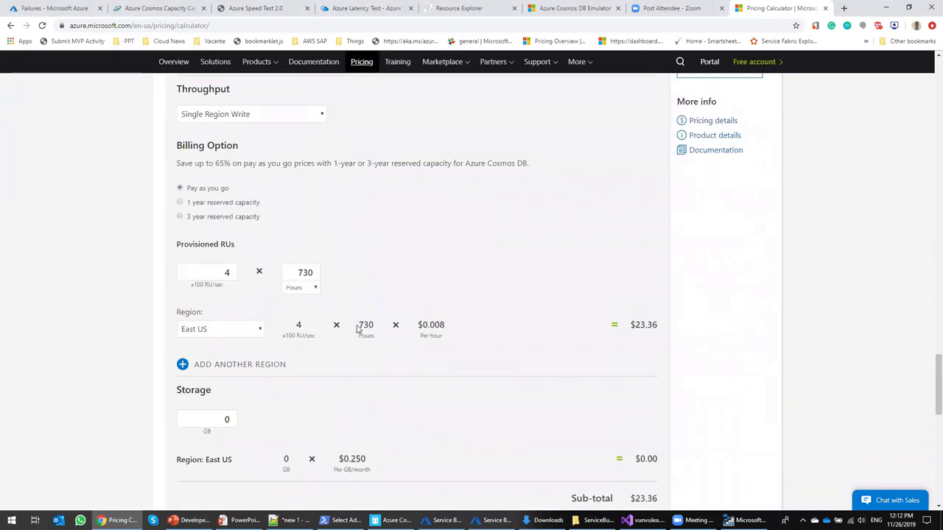
{"action": "scroll", "coordinate": [357, 330], "scroll_direction": "down", "scroll_amount": 1}
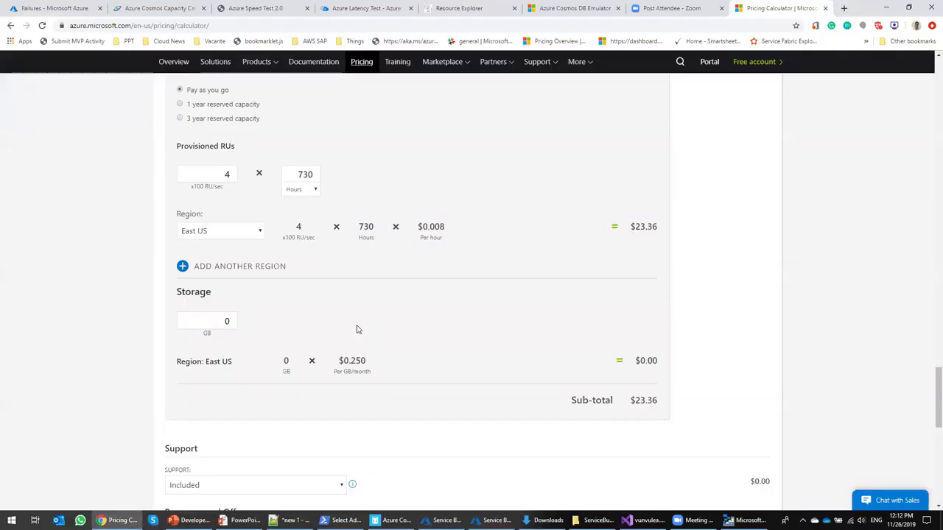
Step: Open the Azure Cosmos Capacity Calculator at cosmos.azure.com/capacitycalculator in a new browser tab
{"action": "key", "text": "ctrl+t"}
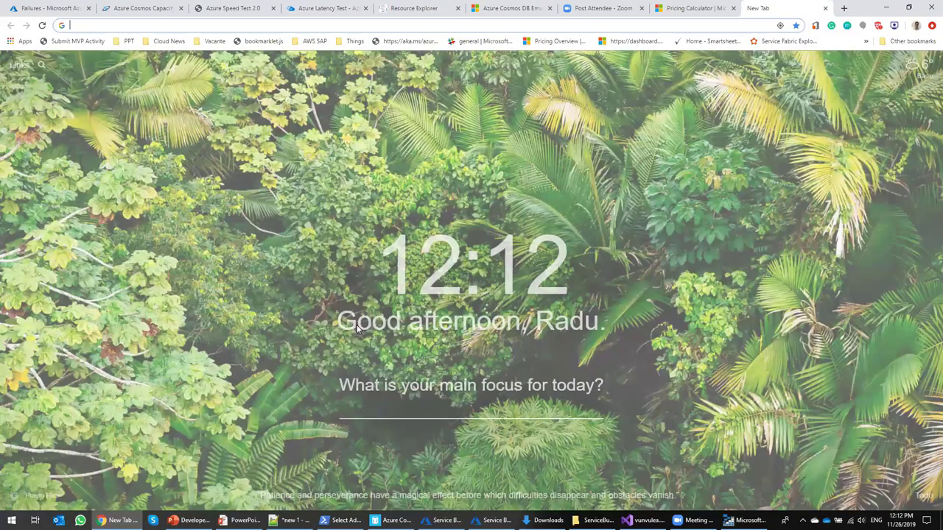
{"action": "type", "text": "cosm"}
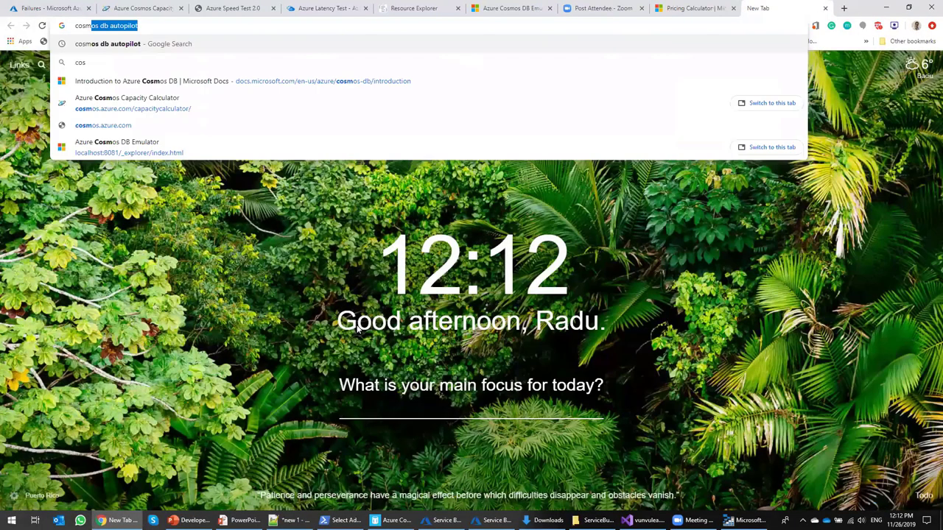
{"action": "key", "text": "Down"}
{"action": "key", "text": "Down"}
{"action": "key", "text": "Down"}
{"action": "key", "text": "Return"}
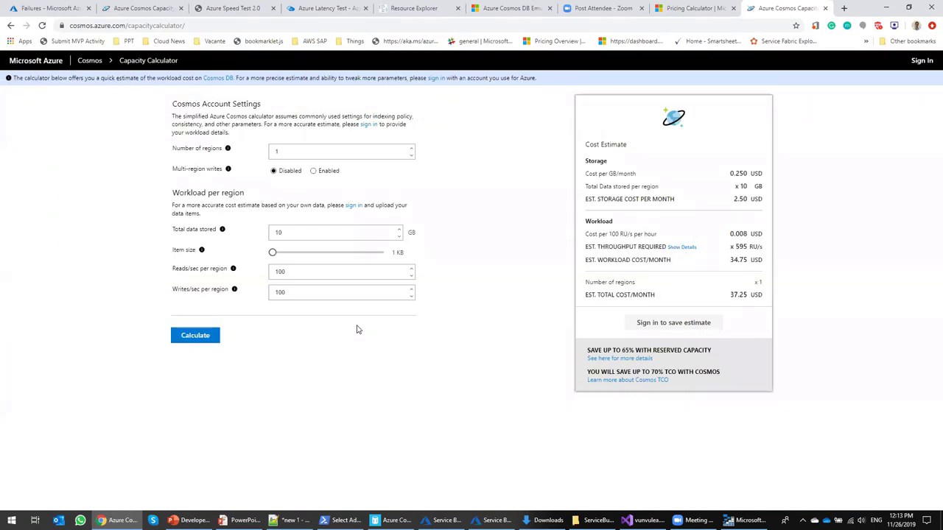
Step: Set the item size of the workload per region to about 623 KB
{"action": "left_click", "coordinate": [277, 253]}
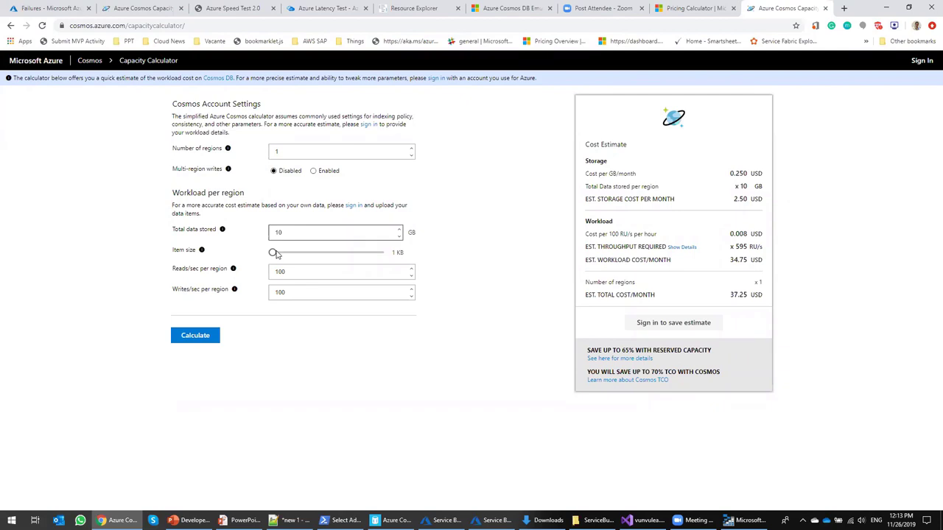
{"action": "left_click", "coordinate": [307, 258]}
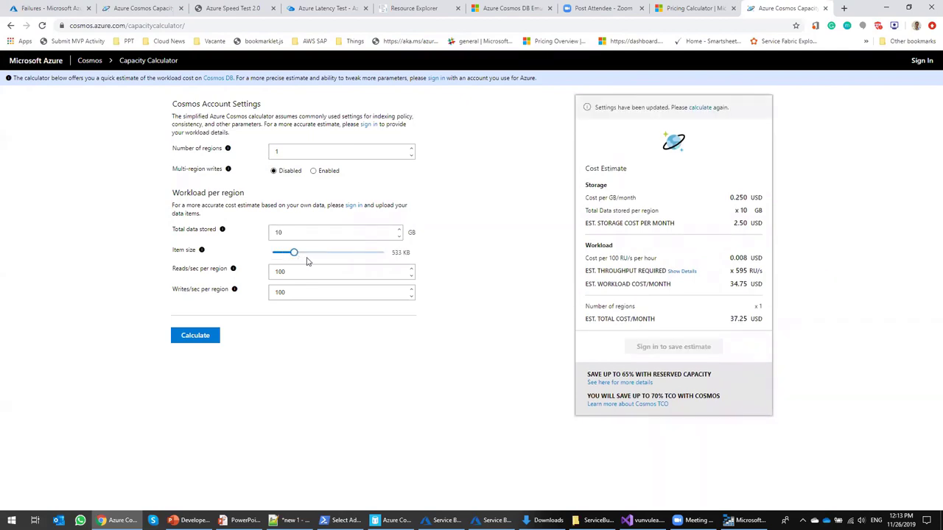
{"action": "left_click", "coordinate": [305, 273]}
{"action": "double_click", "coordinate": [305, 273]}
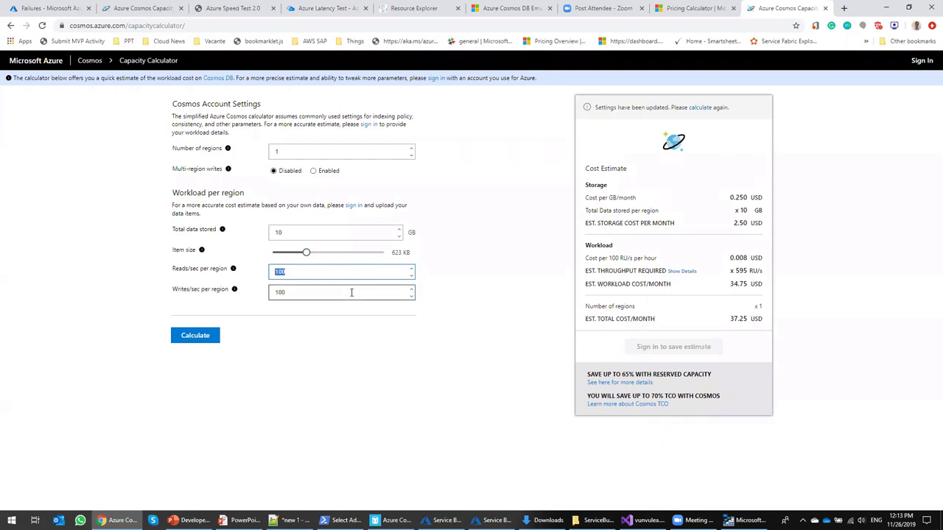
Step: Enable multi-region writes with 3 regions and calculate the Cosmos DB cost estimate
{"action": "left_click", "coordinate": [314, 171]}
{"action": "double_click", "coordinate": [326, 153]}
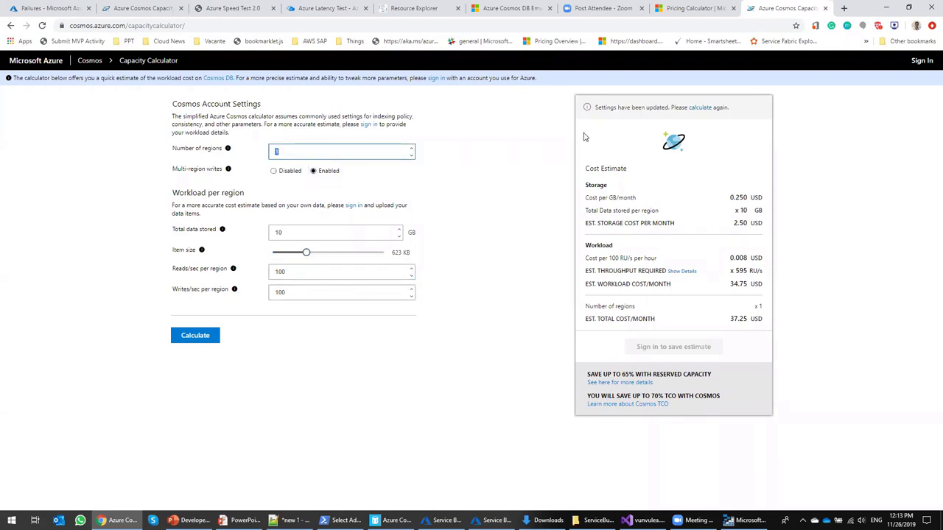
{"action": "type", "text": "3"}
{"action": "left_click", "coordinate": [369, 275]}
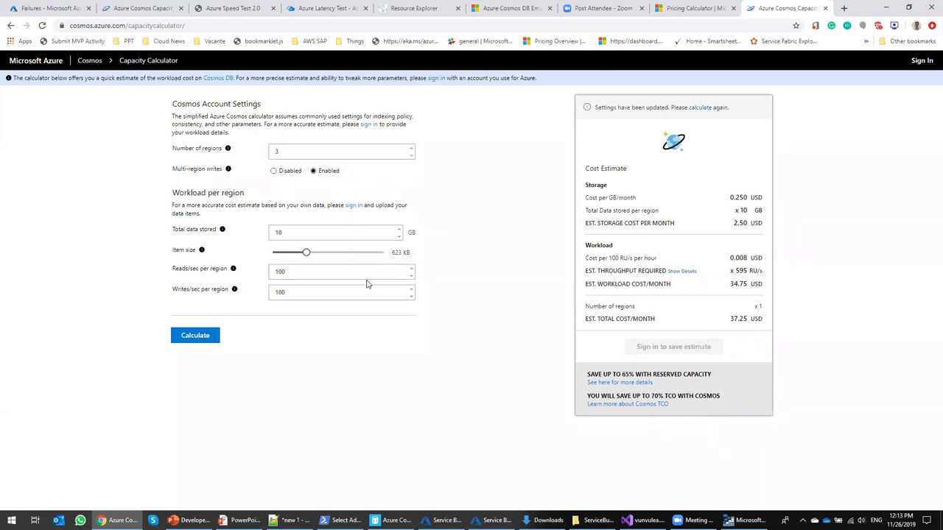
{"action": "left_click", "coordinate": [210, 343]}
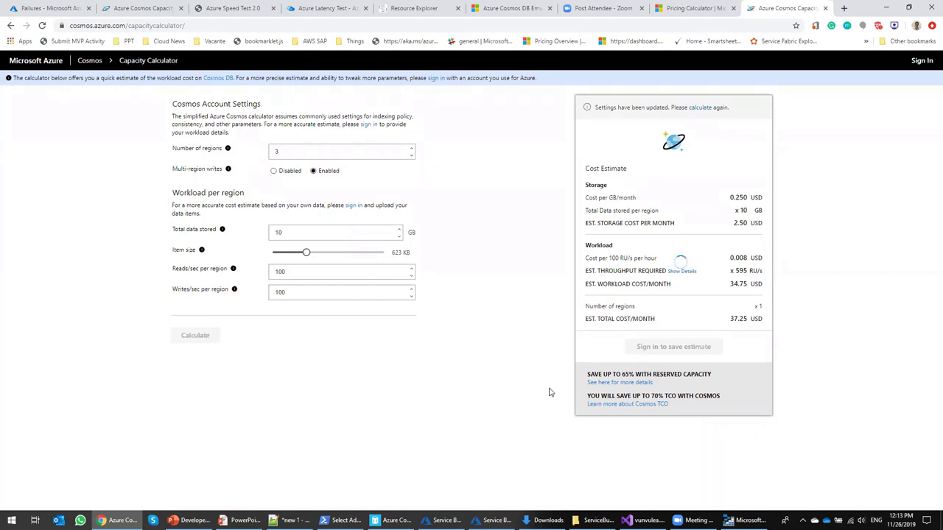